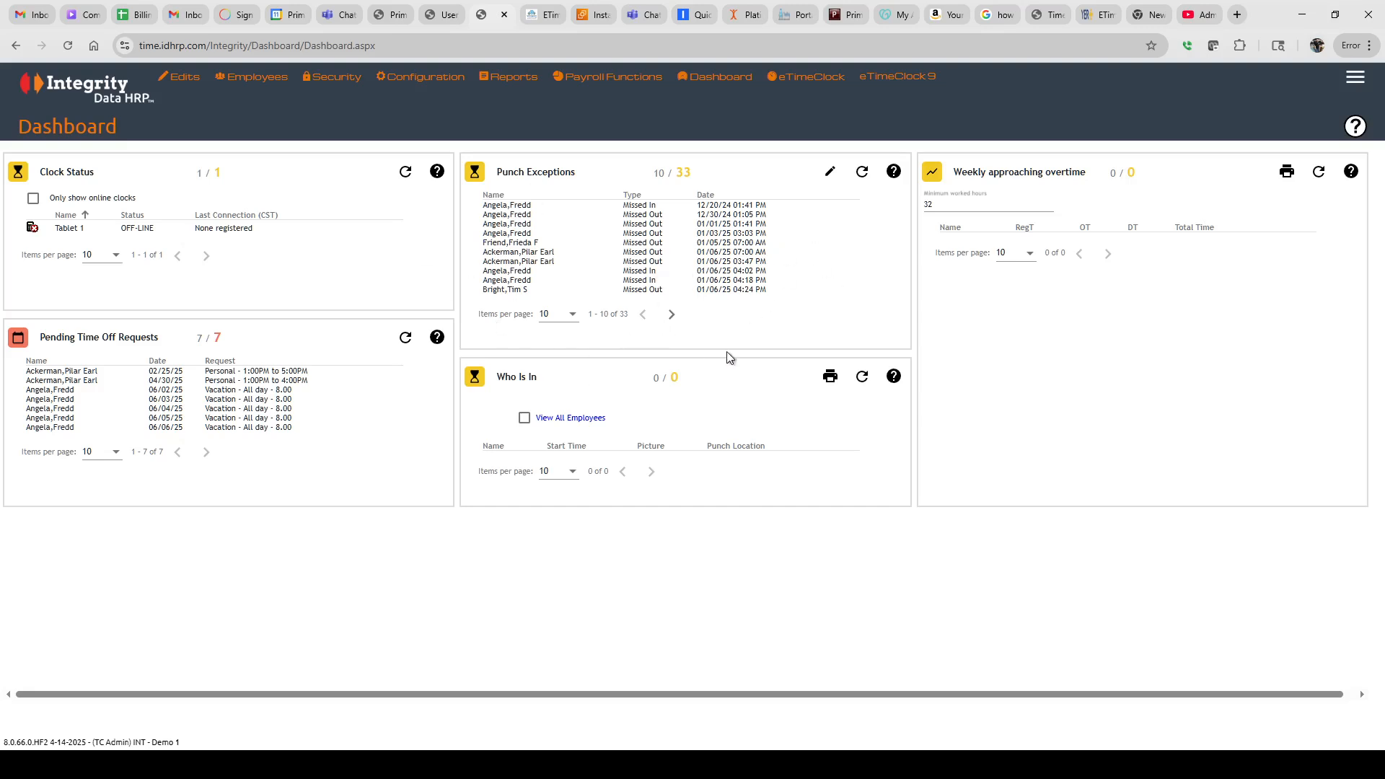
Reveal the Company Setup submenu under Configuration from the Dashboard
mouse_move(415, 80)
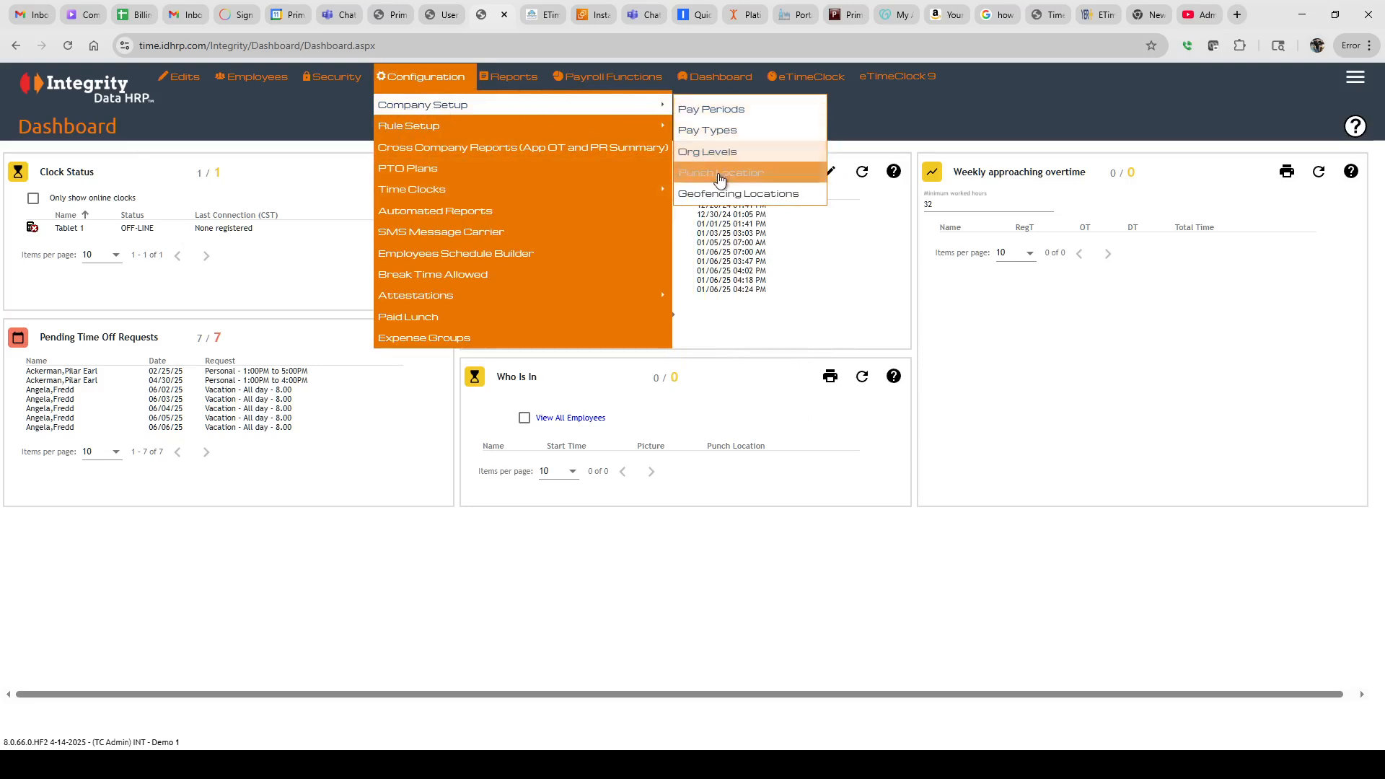
Open the Geofencing Locations list and start a new location alongside the ABQ entry
left_click(737, 197)
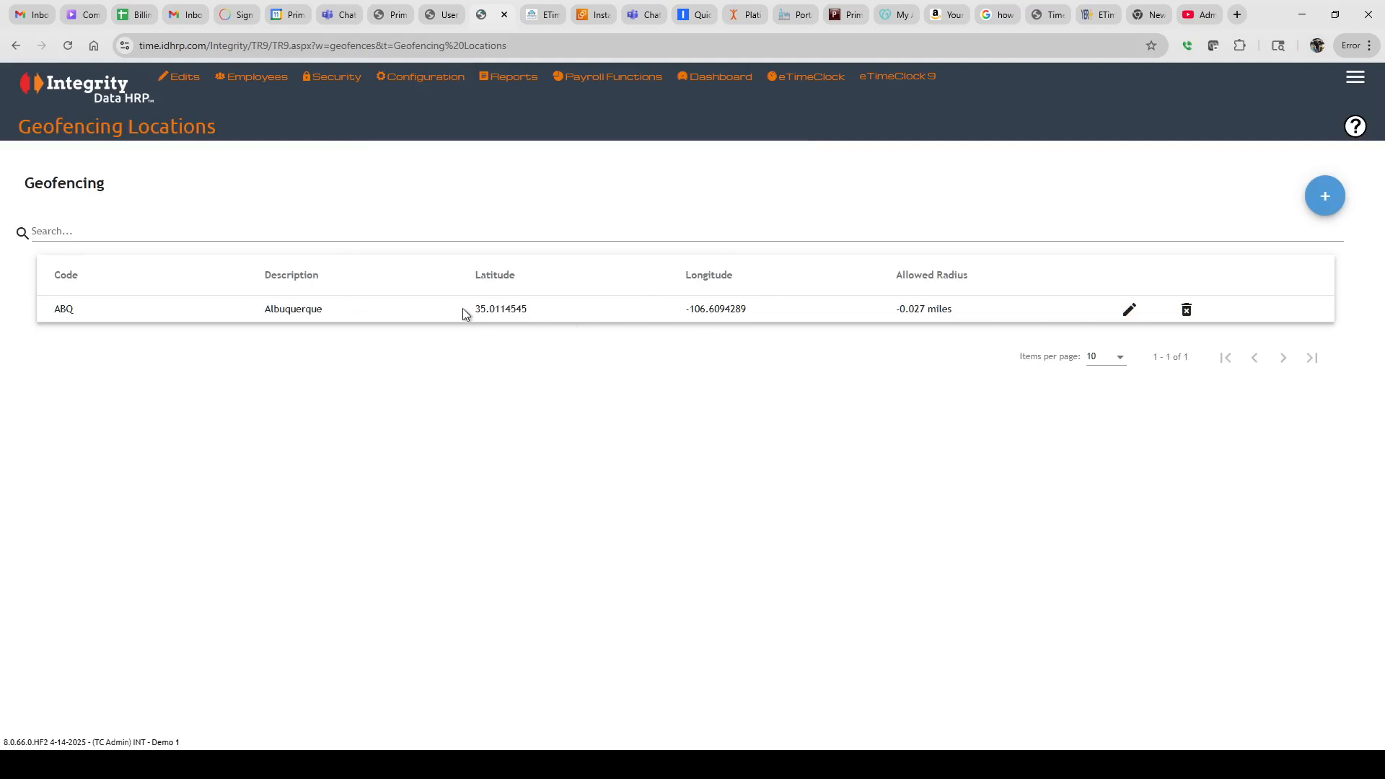
left_click(1327, 205)
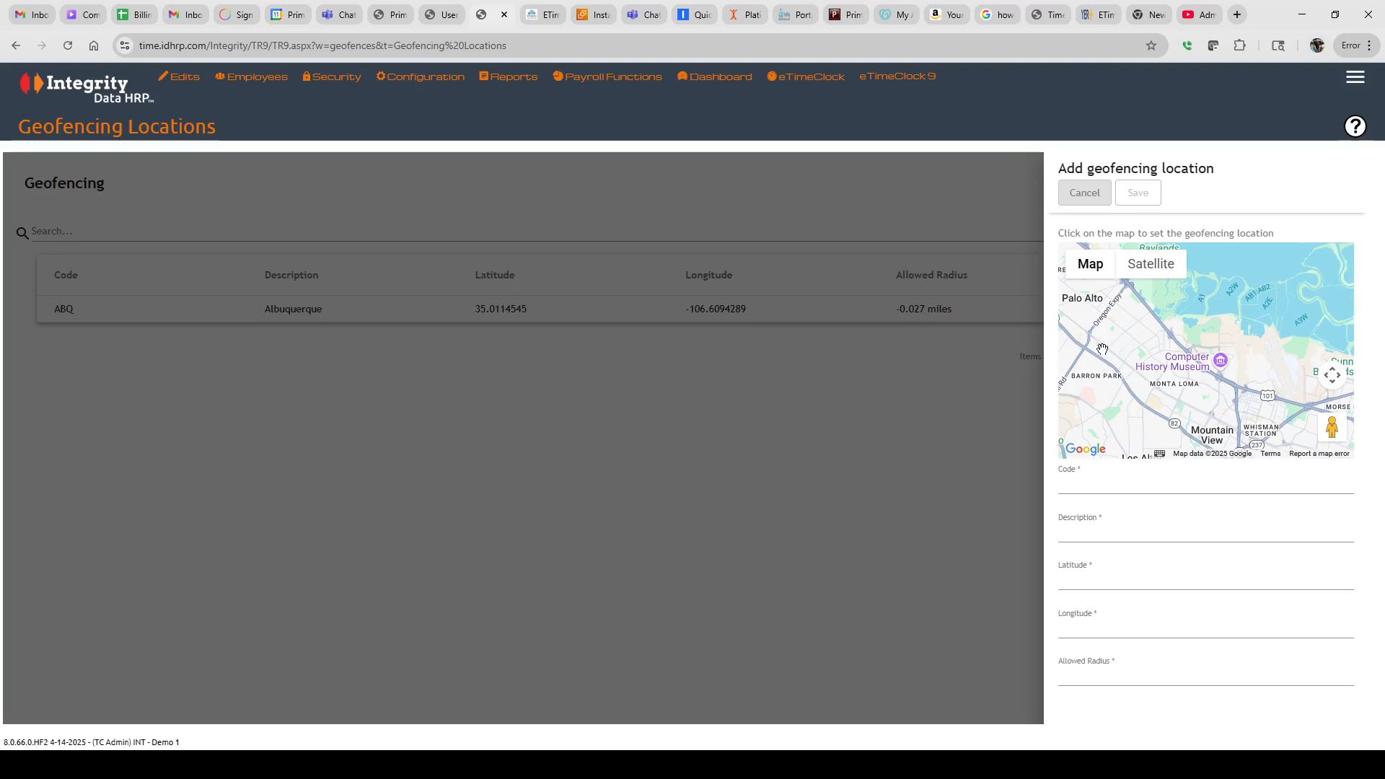
Drop the geofence pin on the building by Kifer Rd near Dwight Ave in Sunnyvale
mouse_move(1179, 425)
left_mouse_down()
mouse_move(1244, 300)
mouse_move(1182, 300)
mouse_move(1136, 341)
mouse_move(1092, 353)
left_mouse_up()
left_click_drag(1253, 378, 1173, 354)
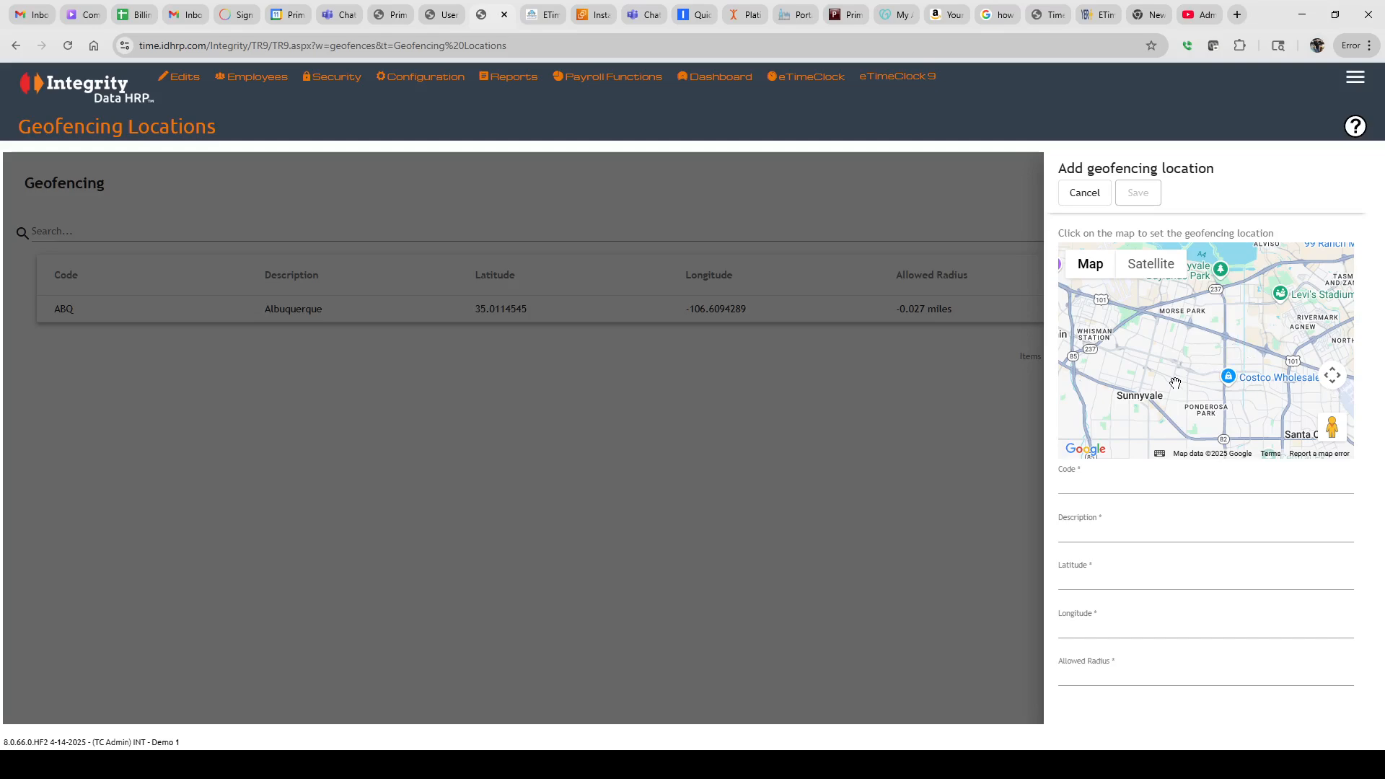
scroll(1175, 383, "up", 5)
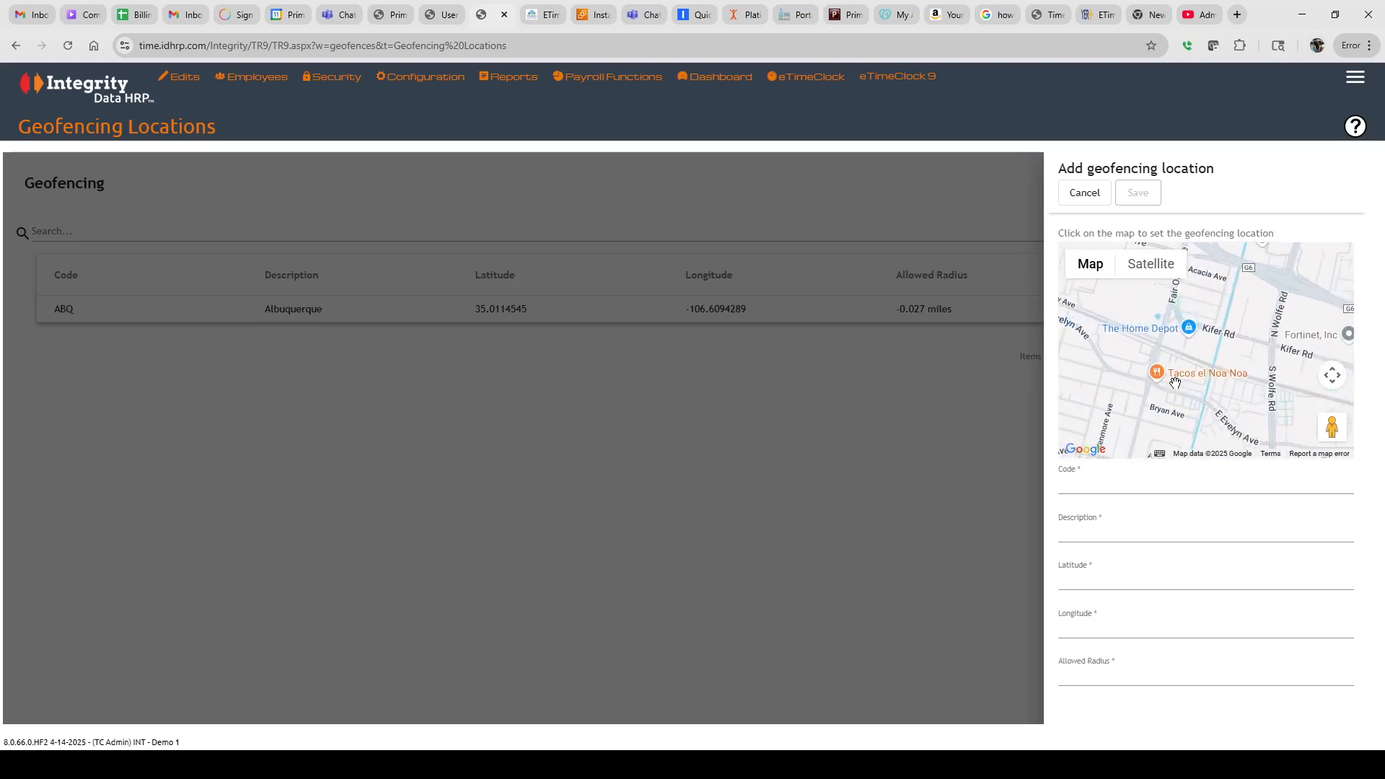
scroll(1175, 383, "up", 4)
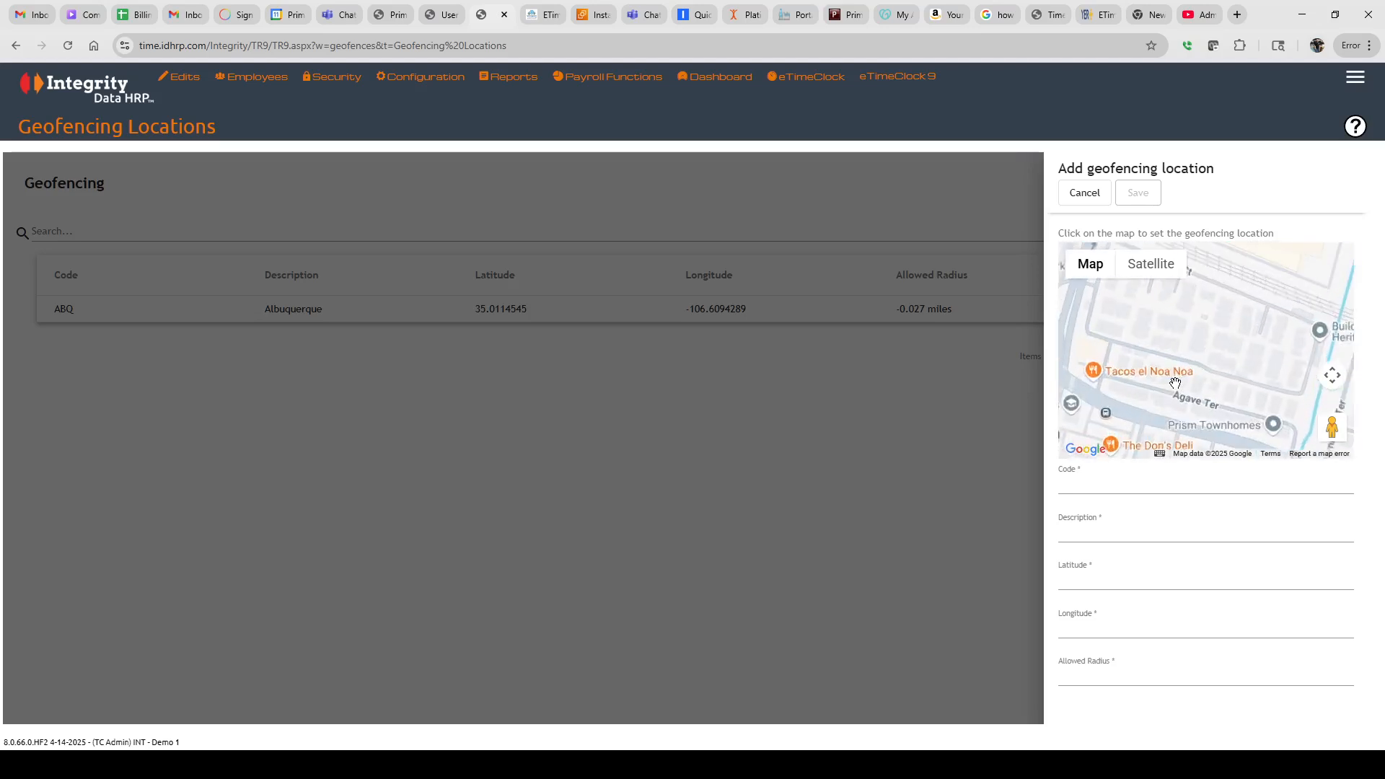
scroll(1175, 383, "up", 2)
scroll(1217, 330, "up", 2)
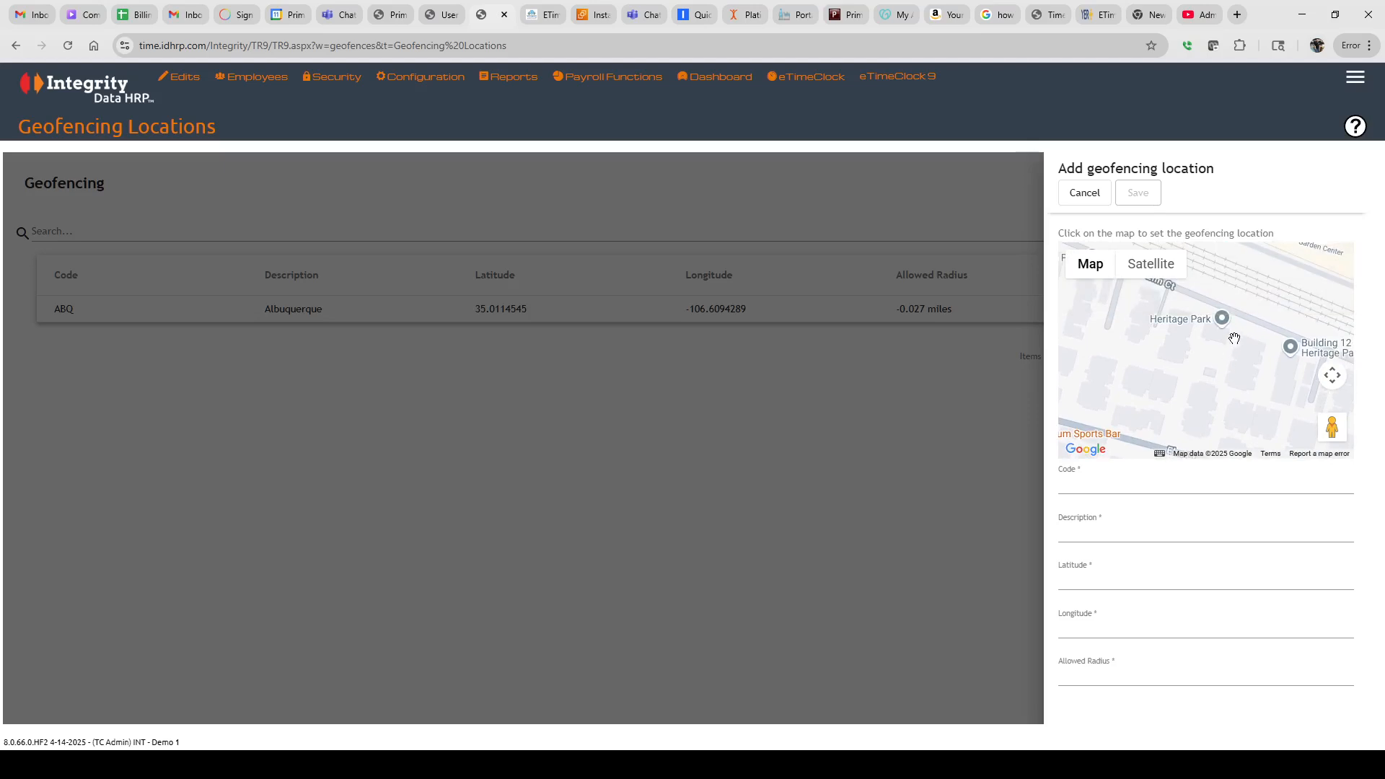
left_click_drag(1234, 339, 1192, 411)
left_click_drag(1320, 300, 1214, 415)
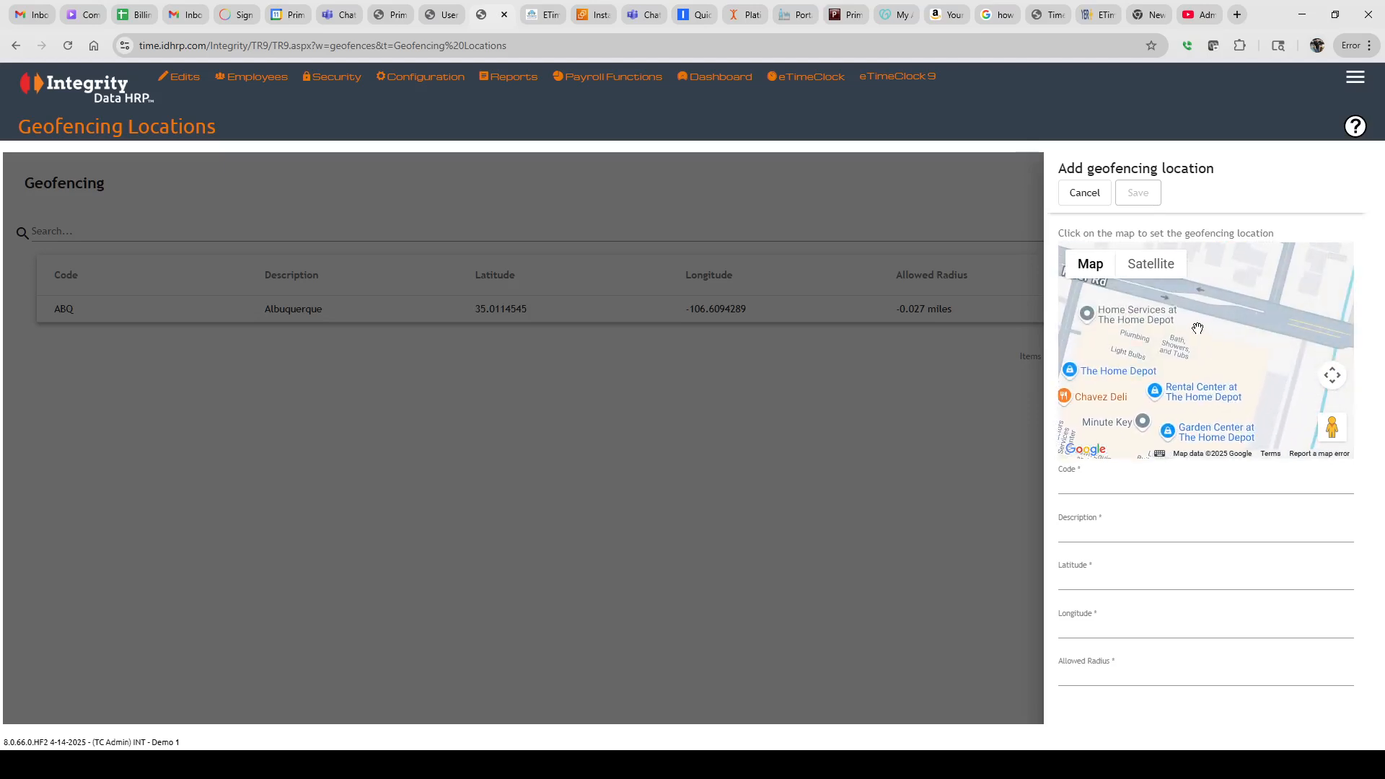
left_click_drag(1219, 308, 1190, 374)
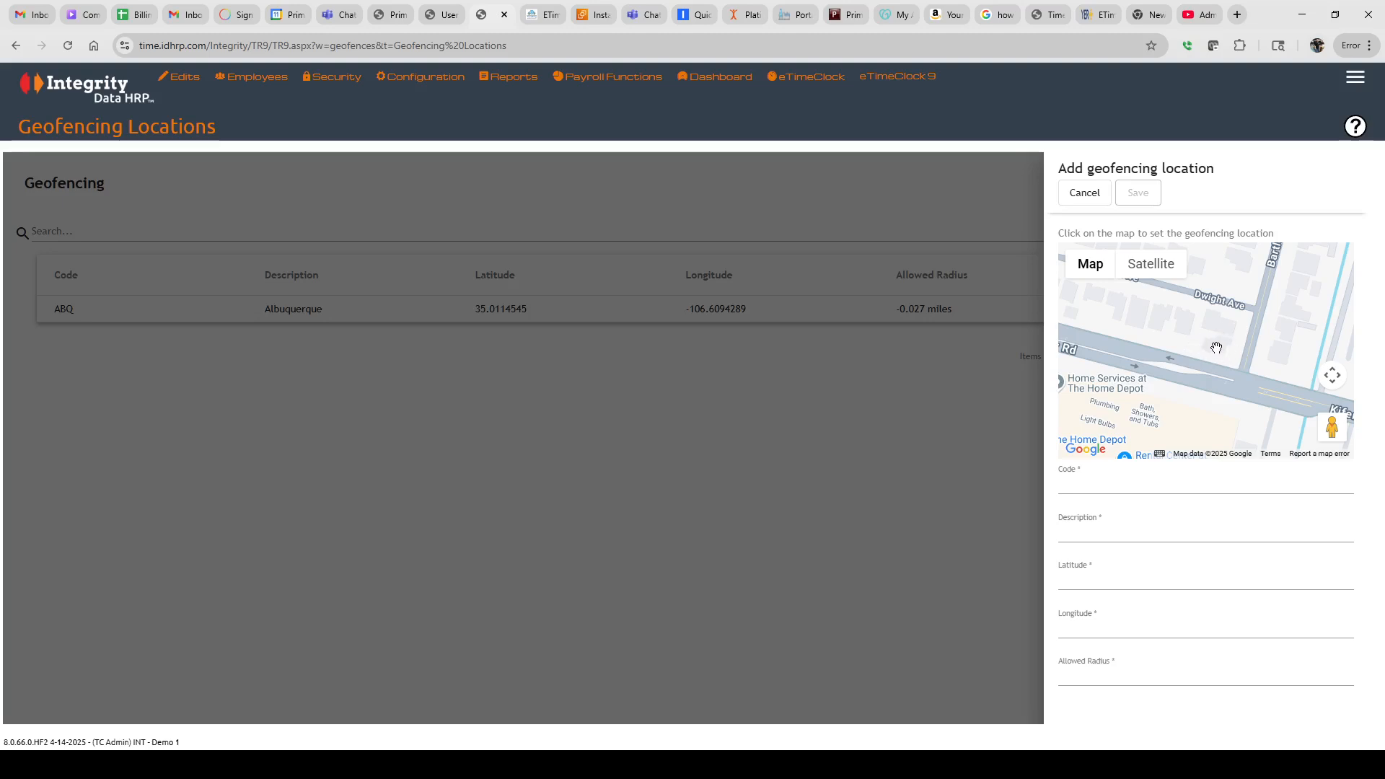
left_click(1216, 349)
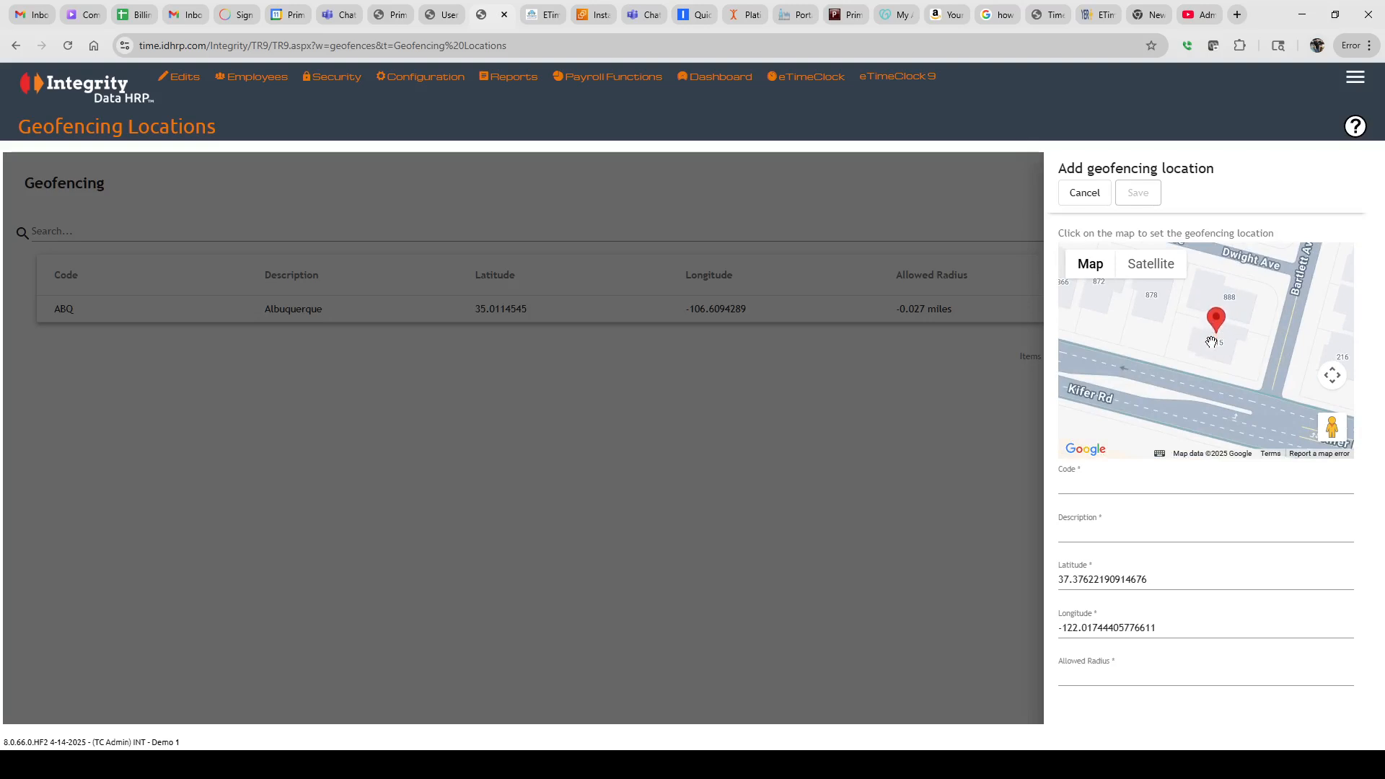
left_click(1072, 486)
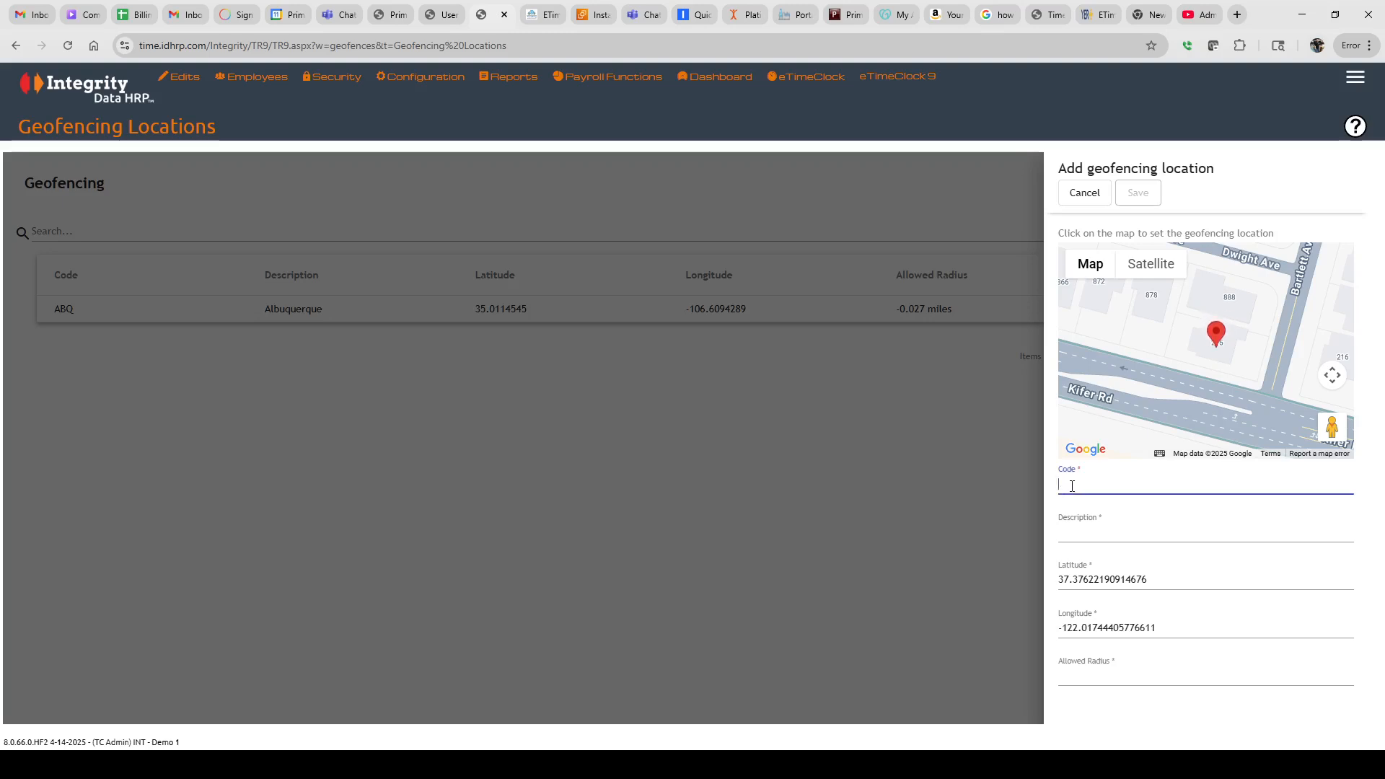
Enter an allowed radius of .02, then trim it to .0, leaving Code and Description empty
left_click(1075, 533)
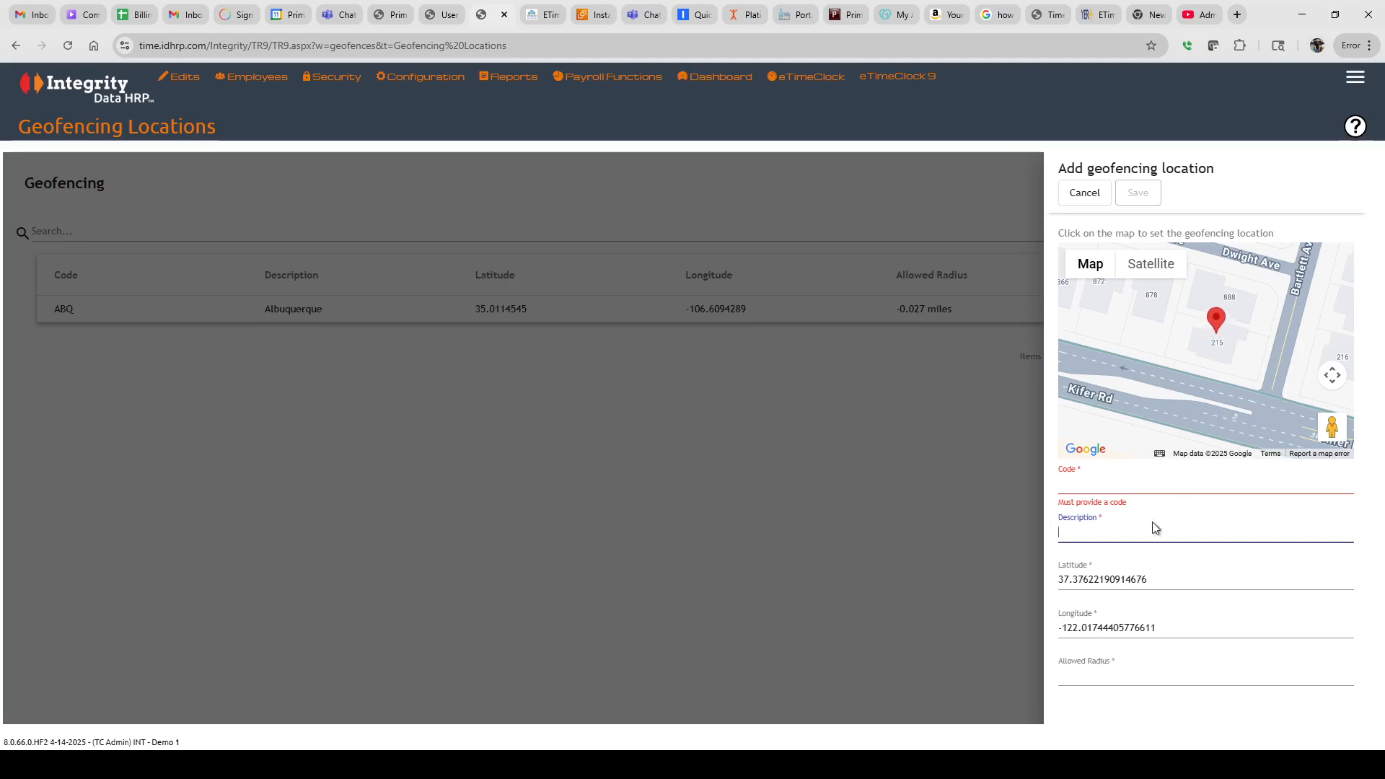
left_click(1085, 676)
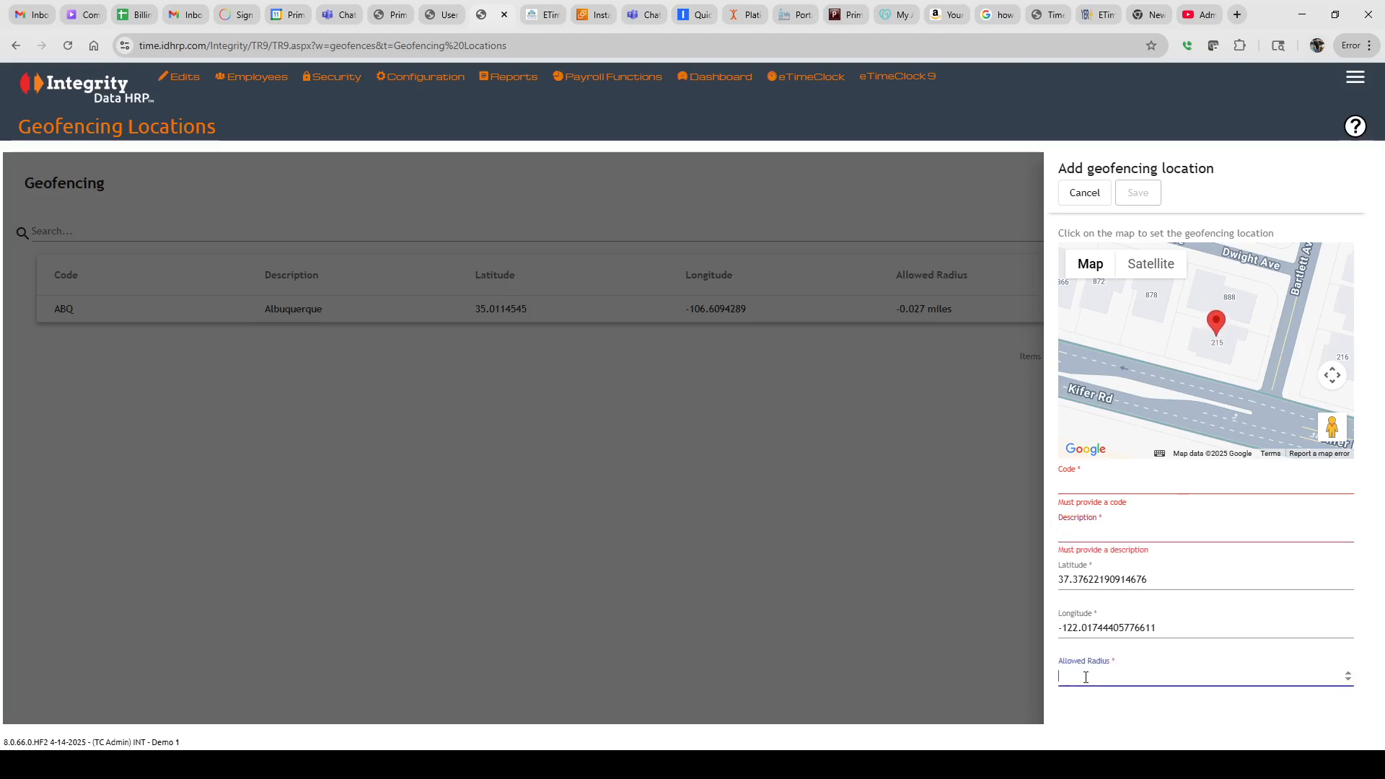
type(".02")
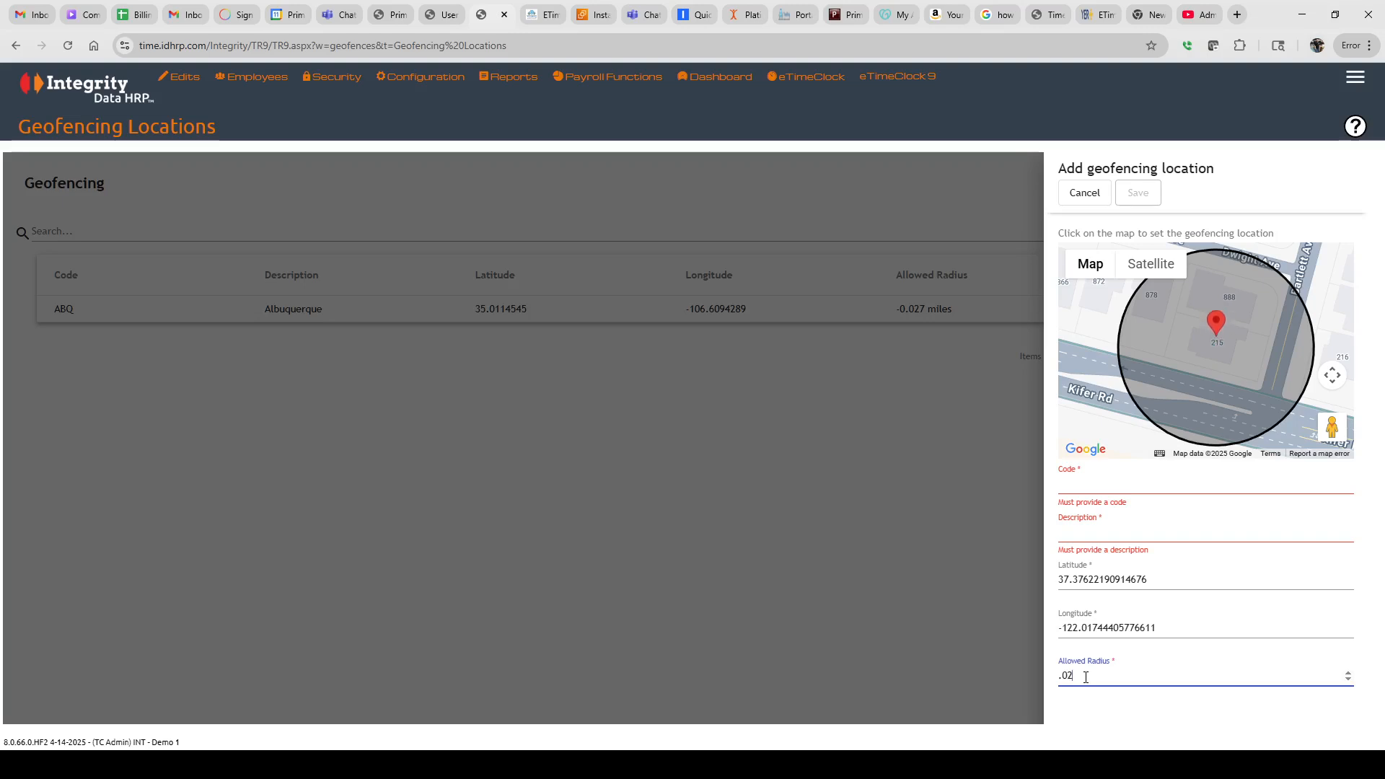
key("BackSpace")
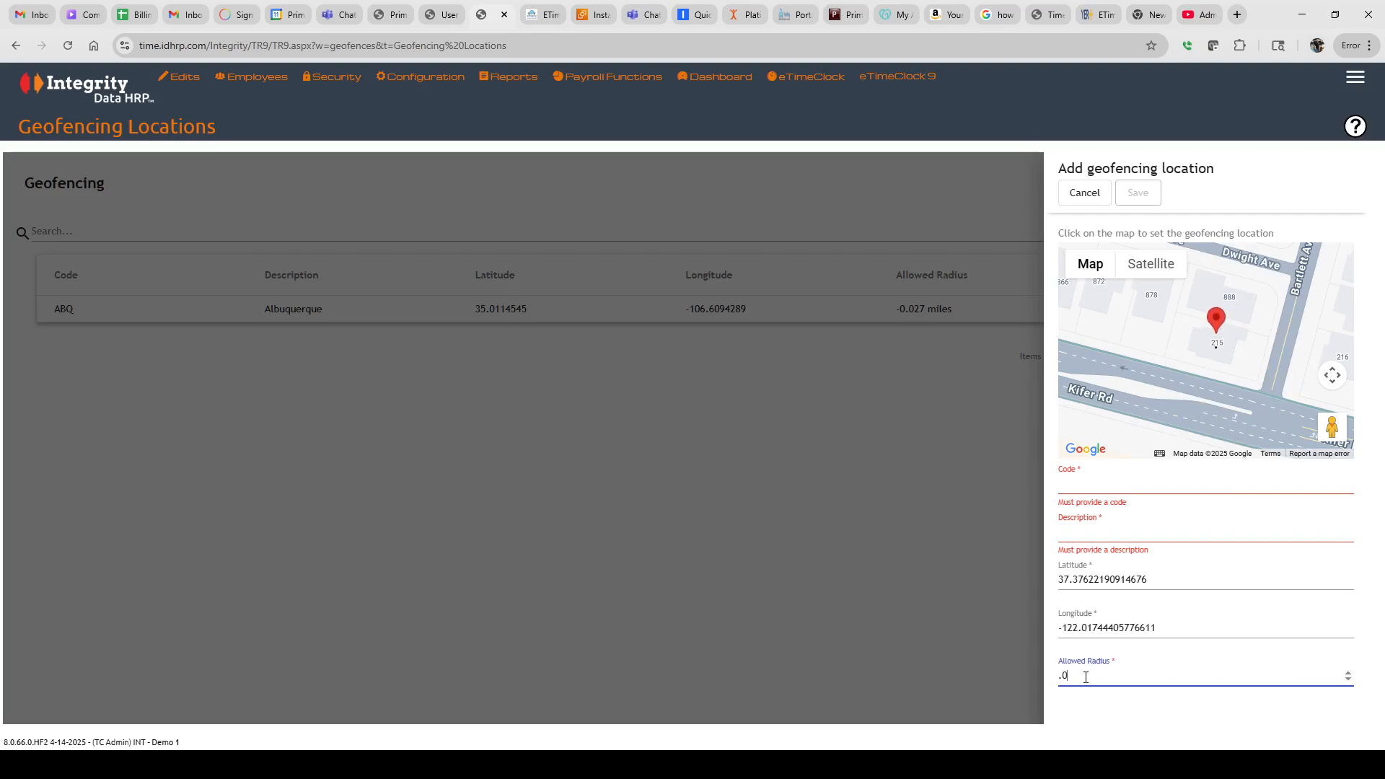
Preview a .01 radius circle on the map, then cancel the new location
type("1")
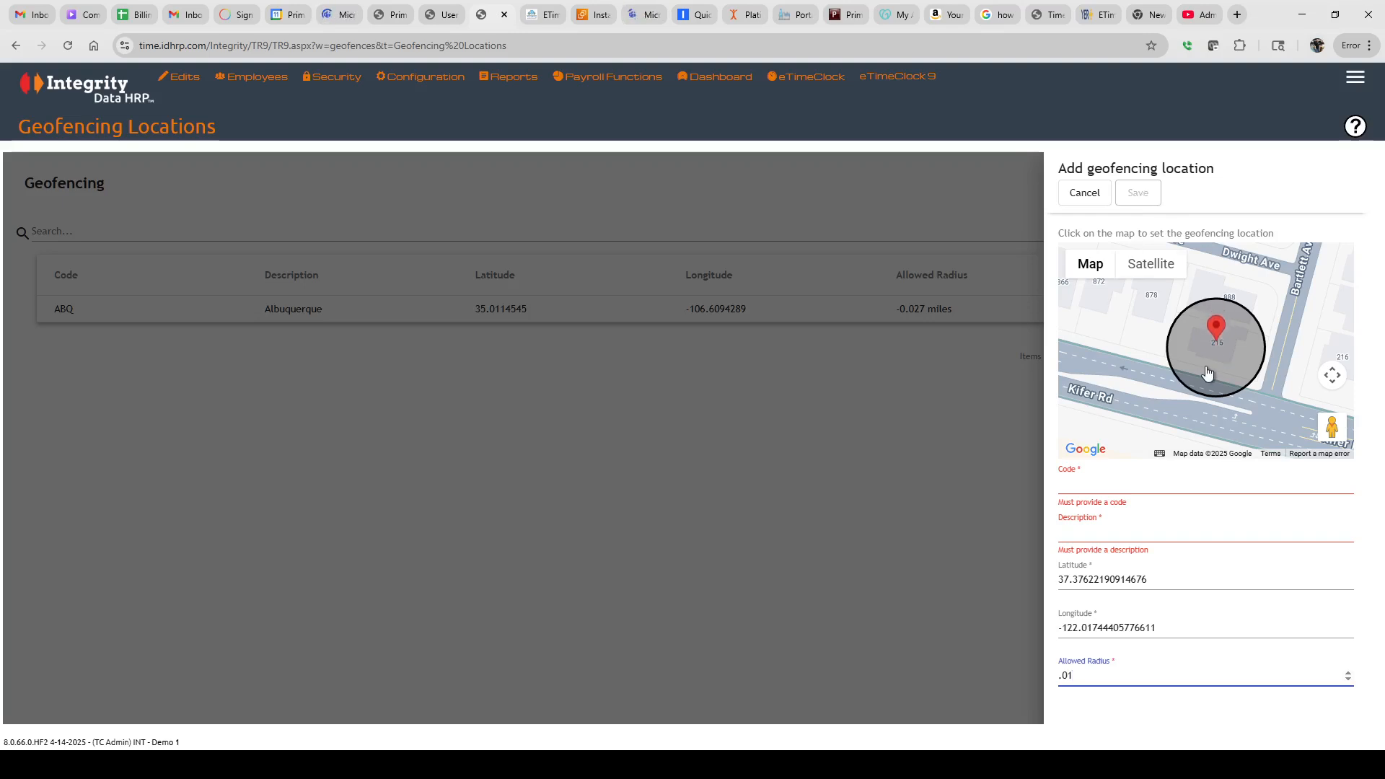
left_click(1085, 193)
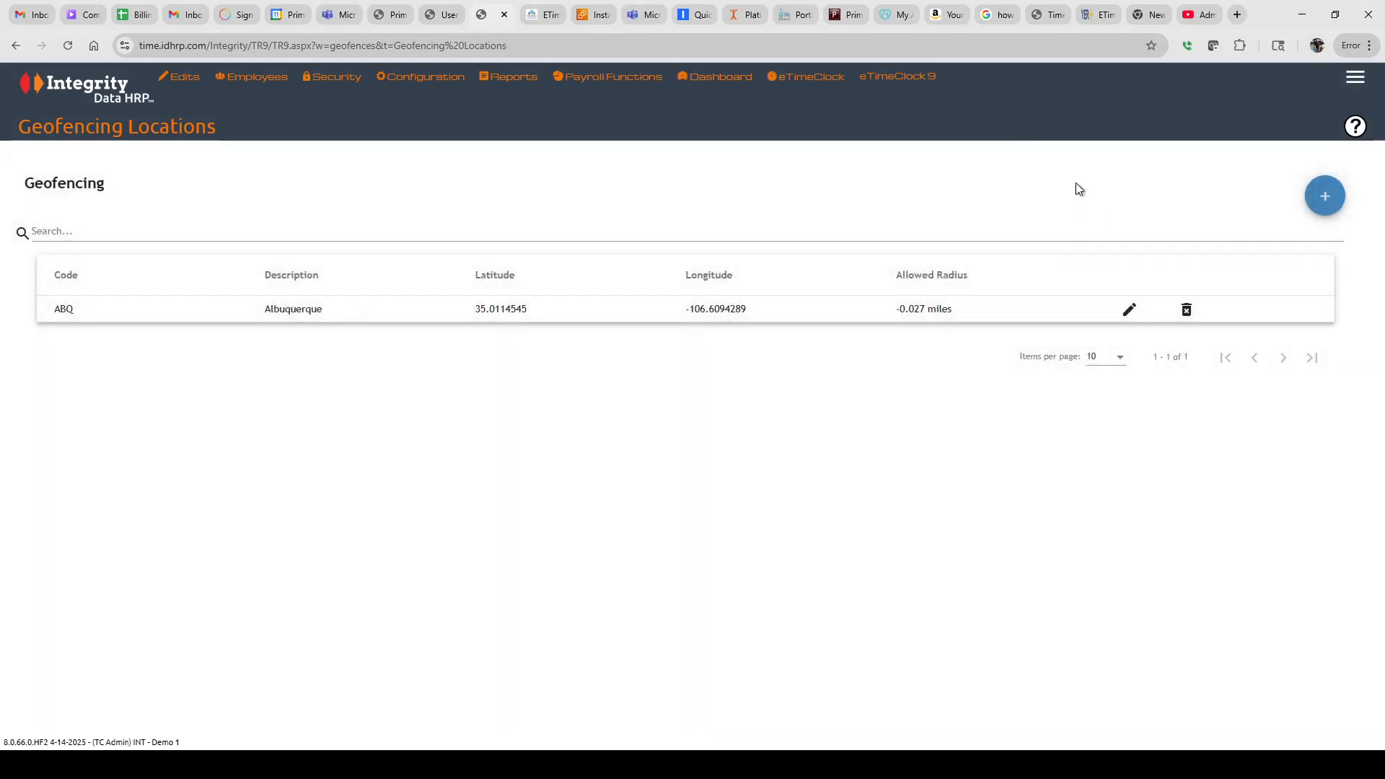
In a new tab, search Google for the Amelia Ave street address in Litchfield Park, AZ
left_click(1237, 15)
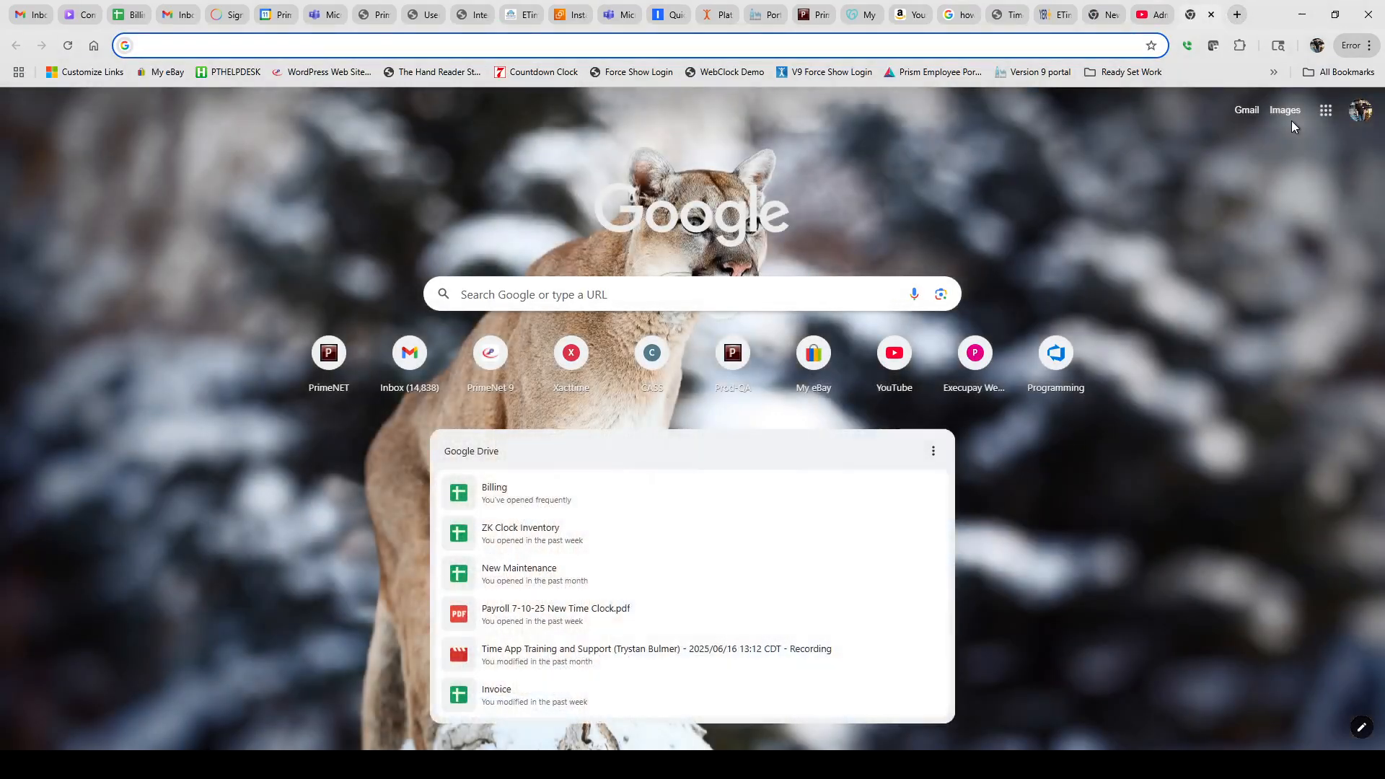
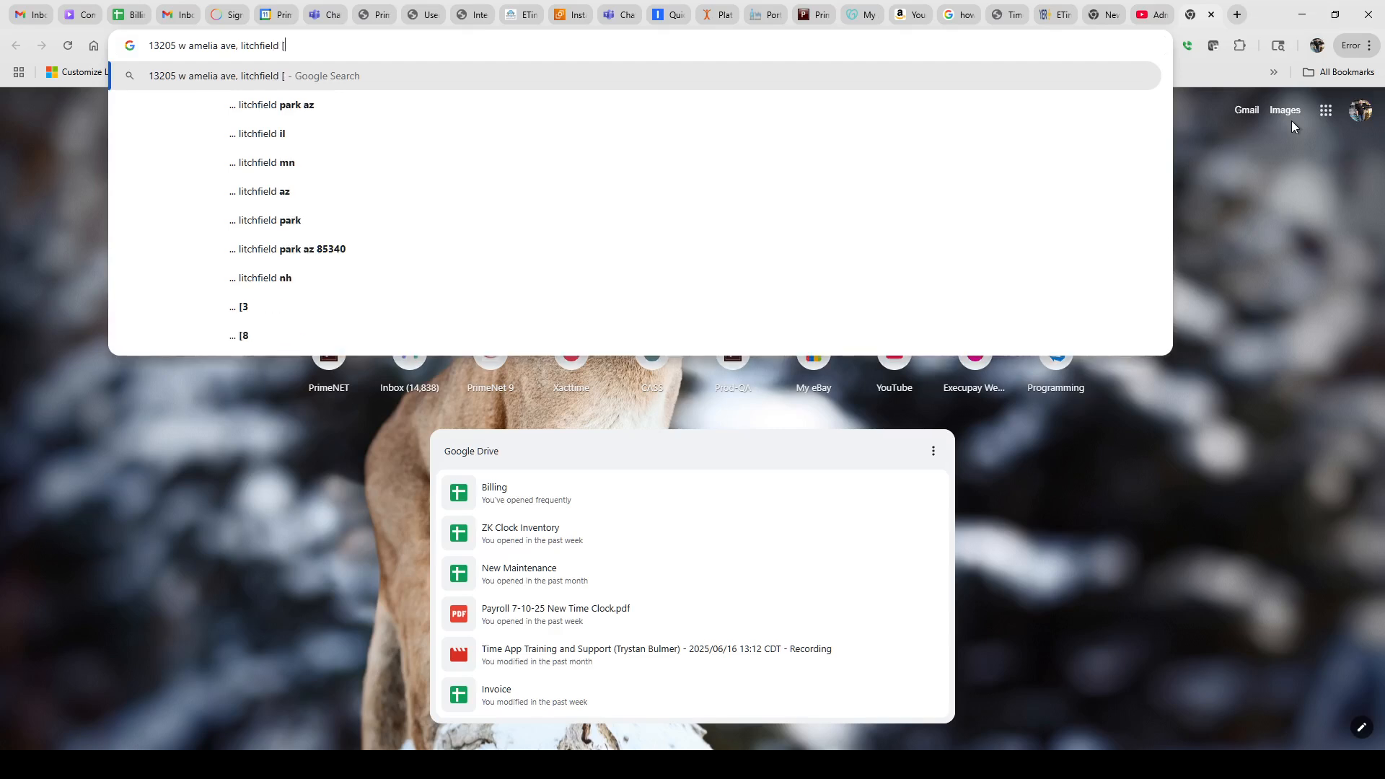
left_click(285, 114)
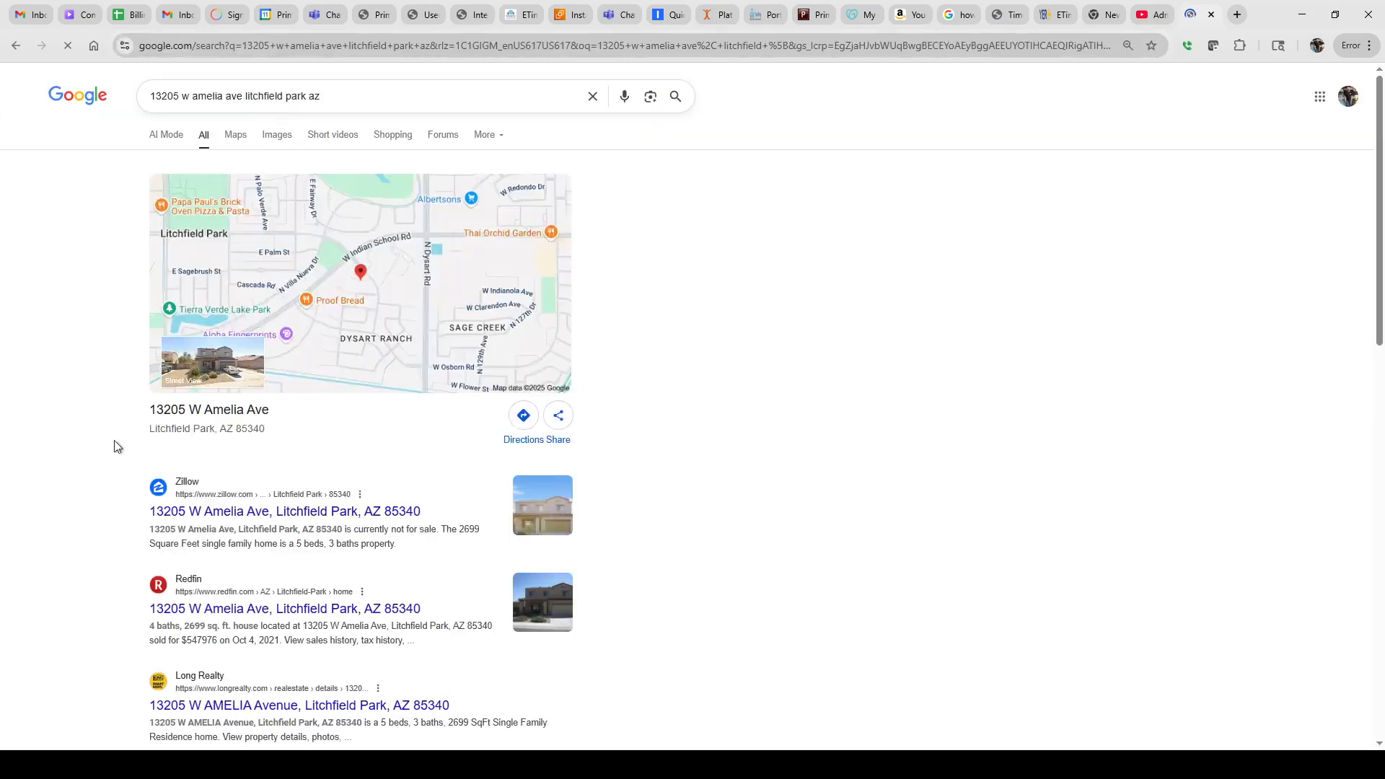
left_click(334, 344)
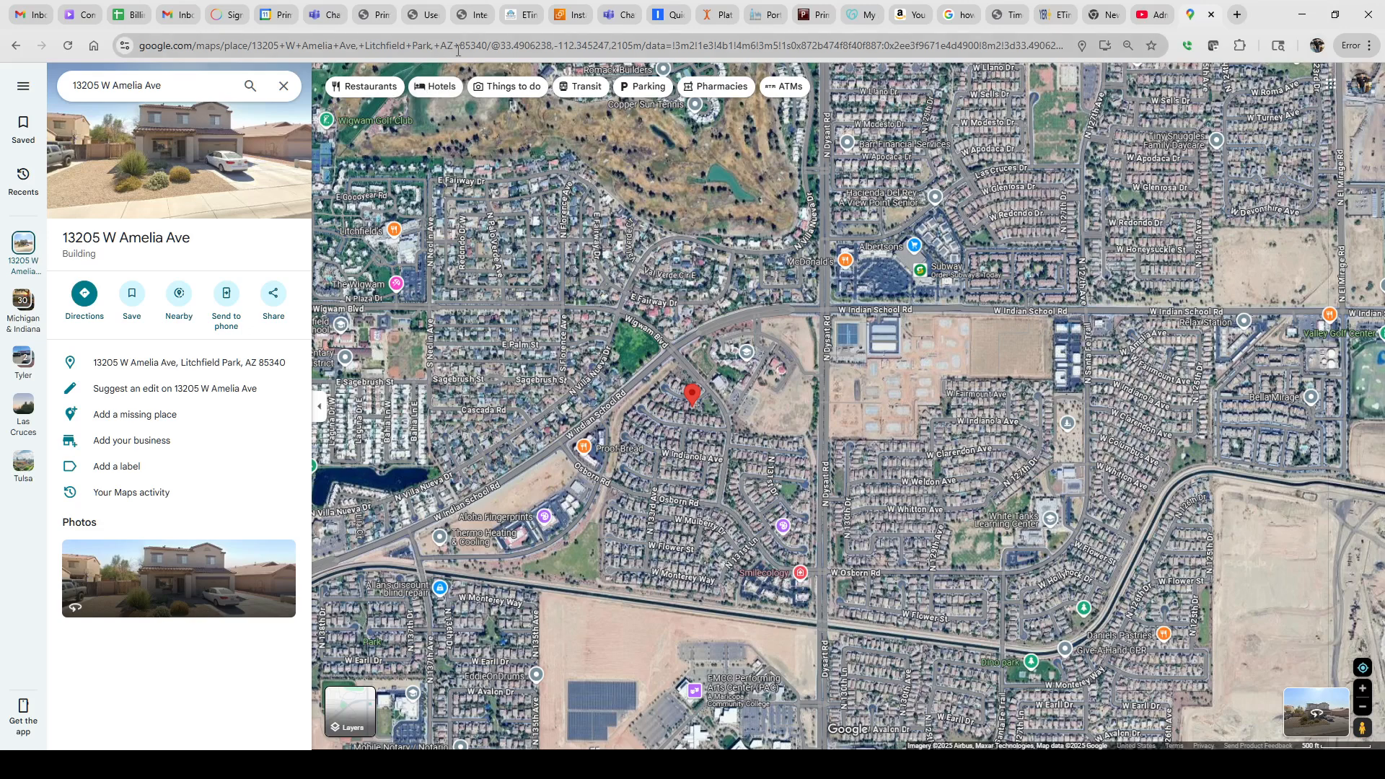
left_click(501, 46)
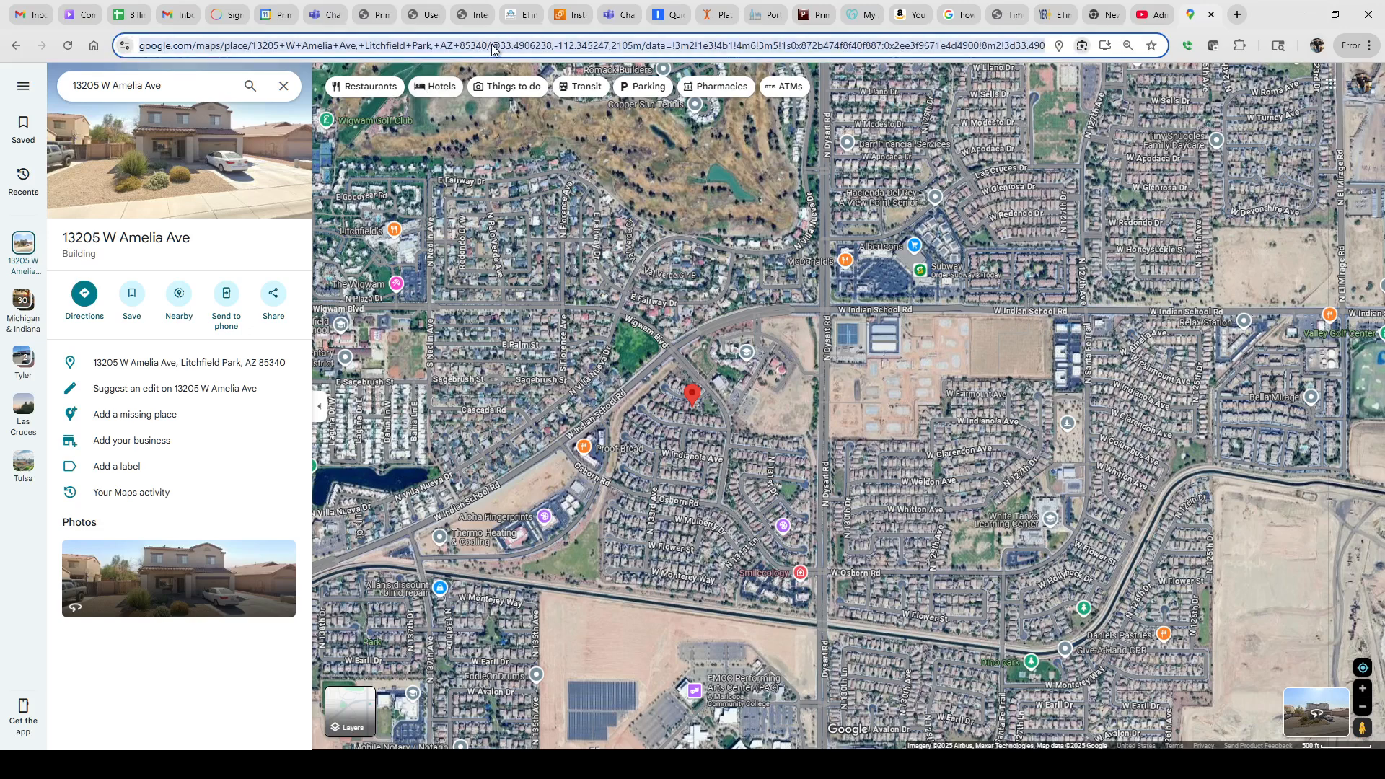
left_click(493, 48)
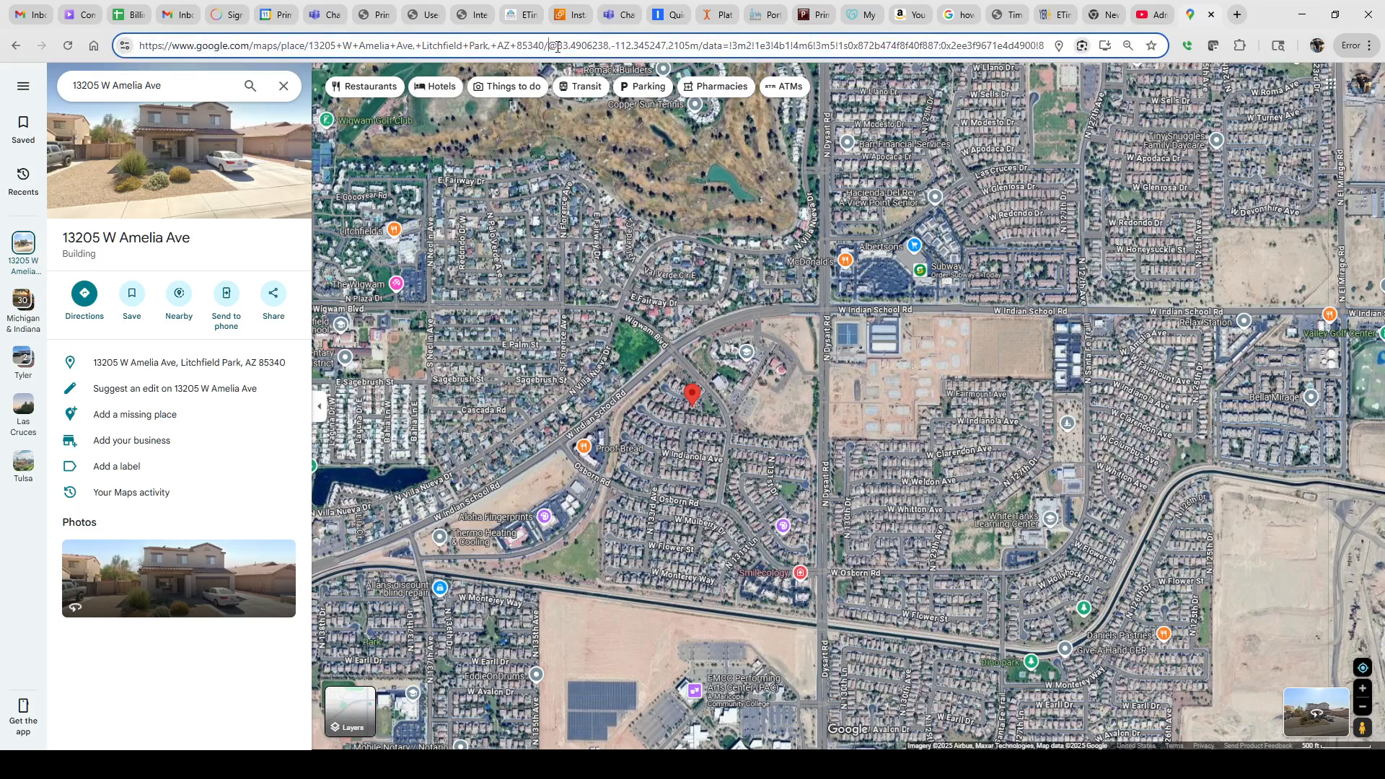
key("BackSpace")
left_click_drag(559, 45, 606, 45)
left_click(468, 15)
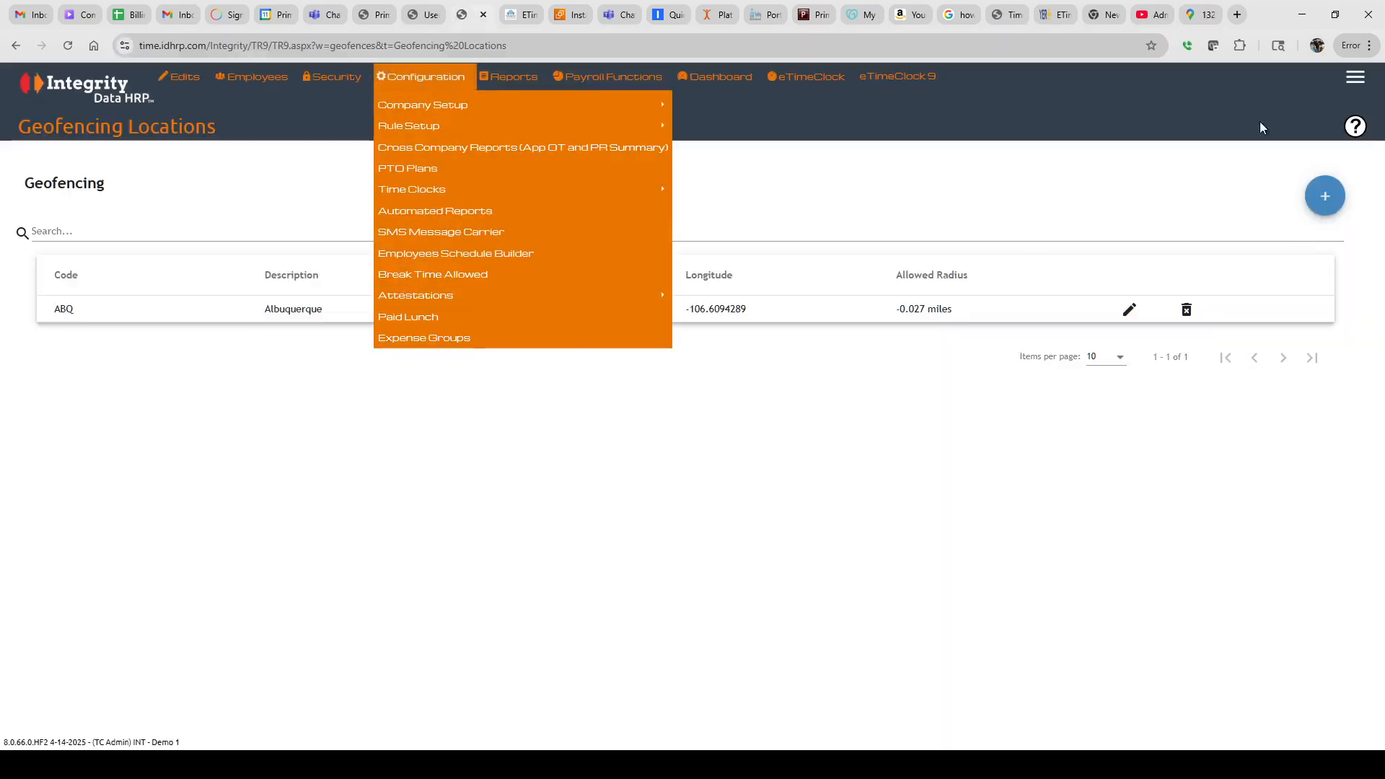
left_click(1324, 196)
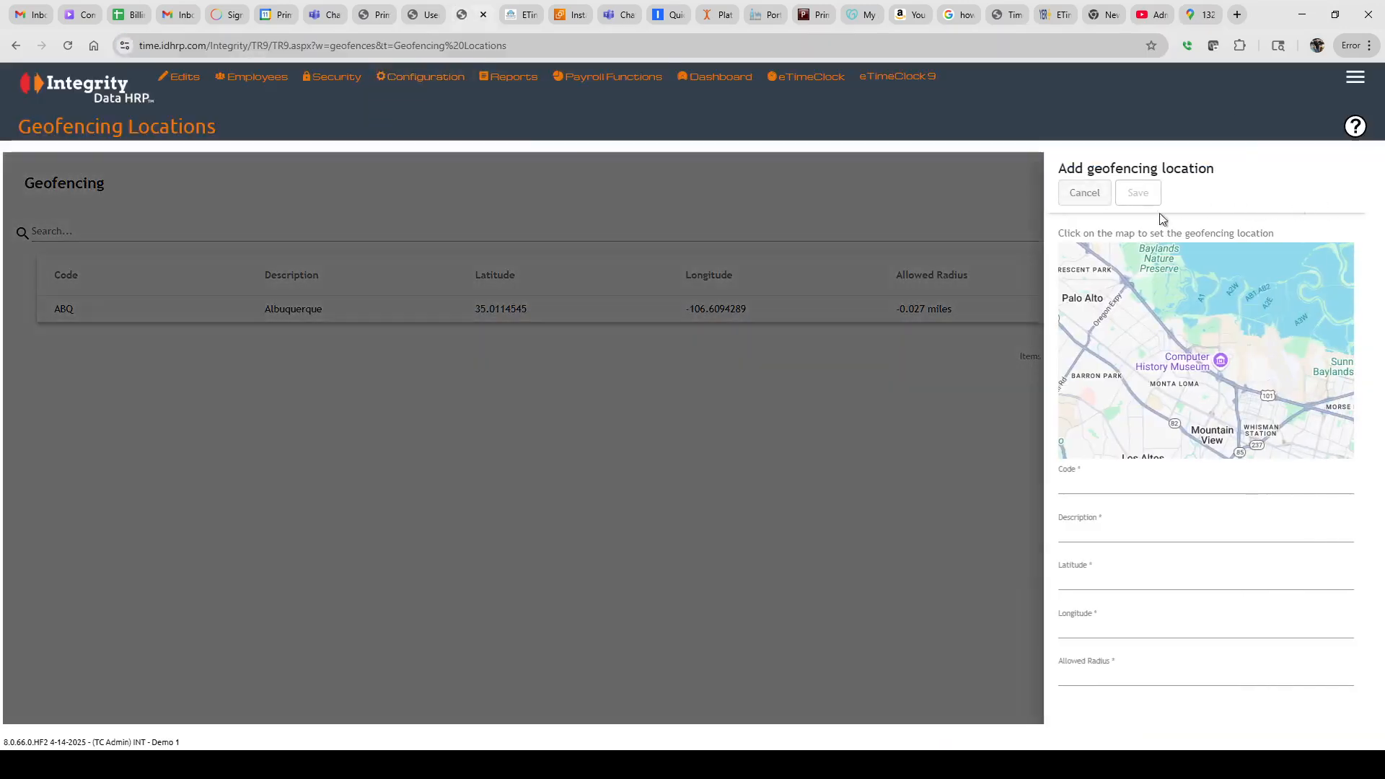
left_click(1093, 483)
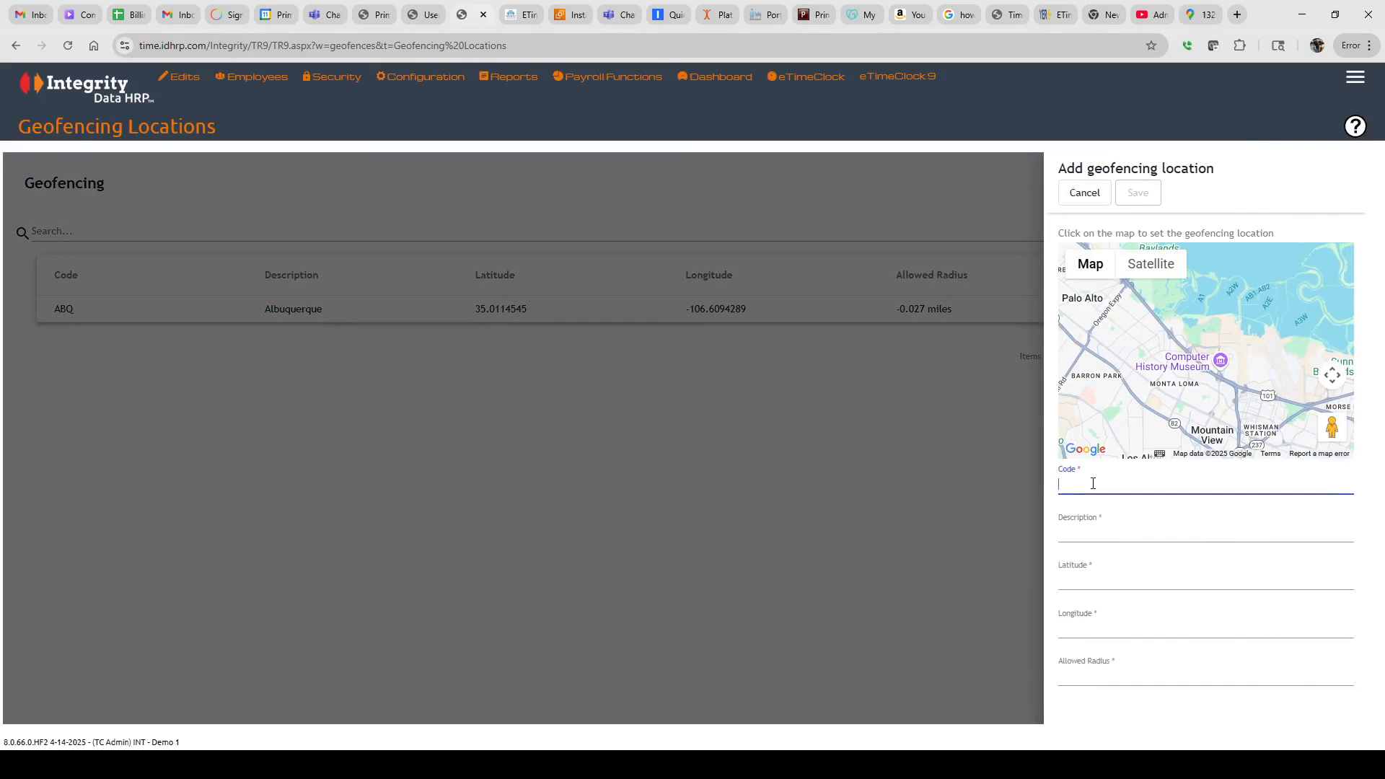
key("Tab")
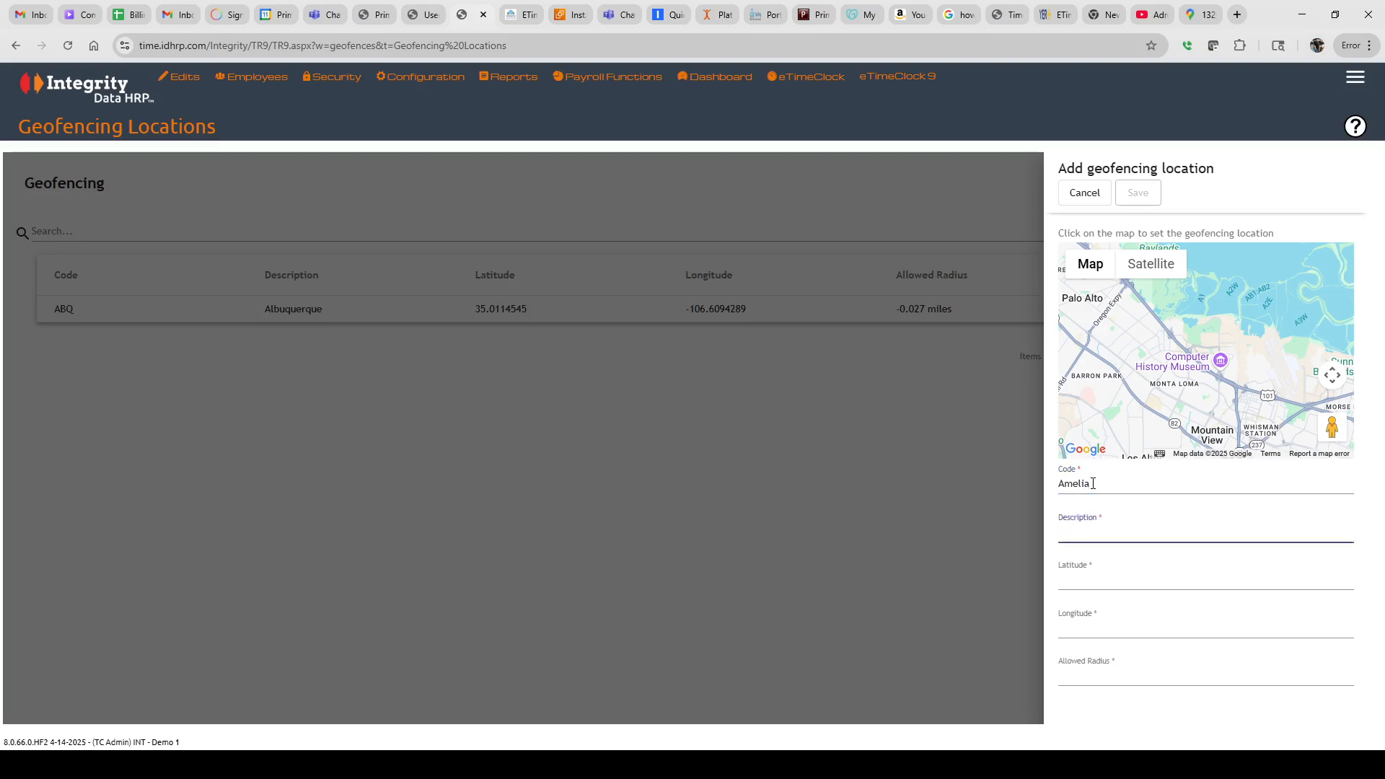
left_click(1080, 581)
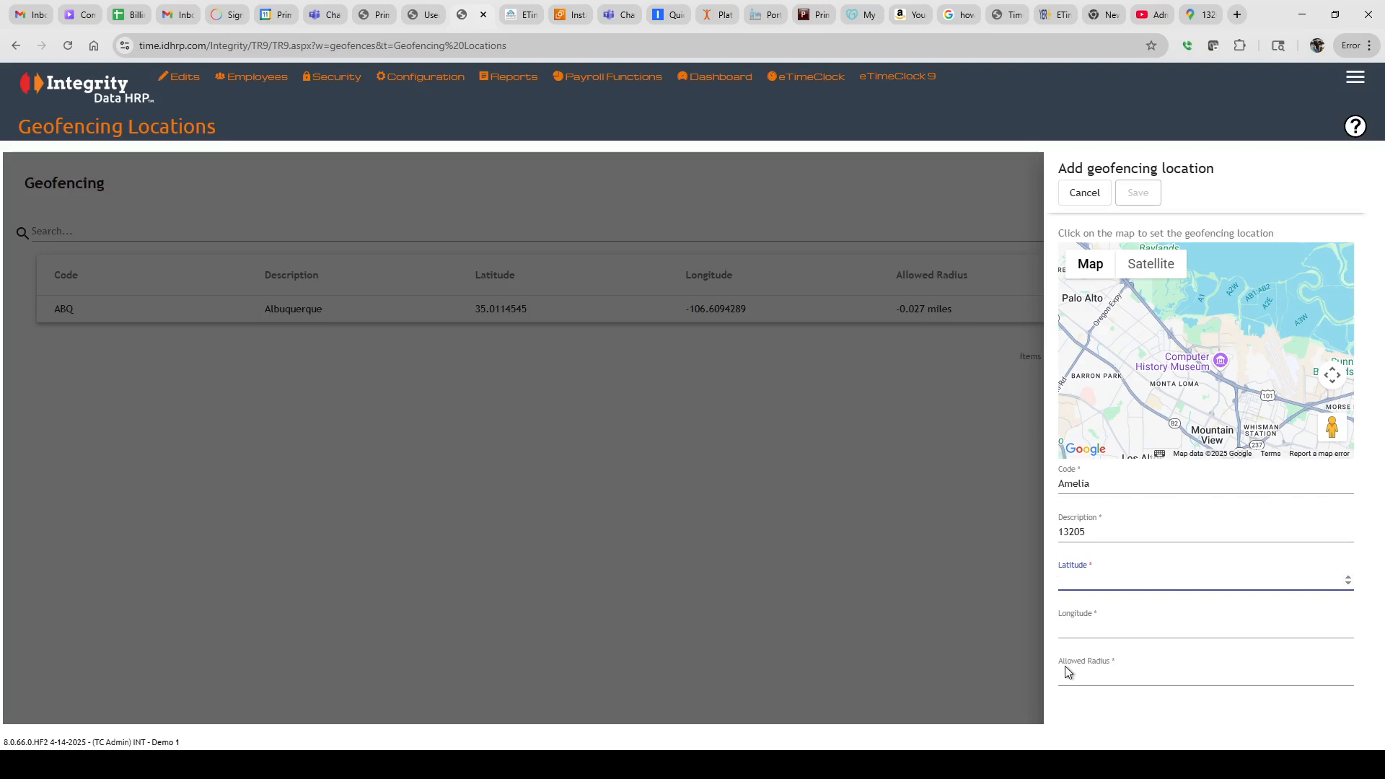
left_click(1075, 639)
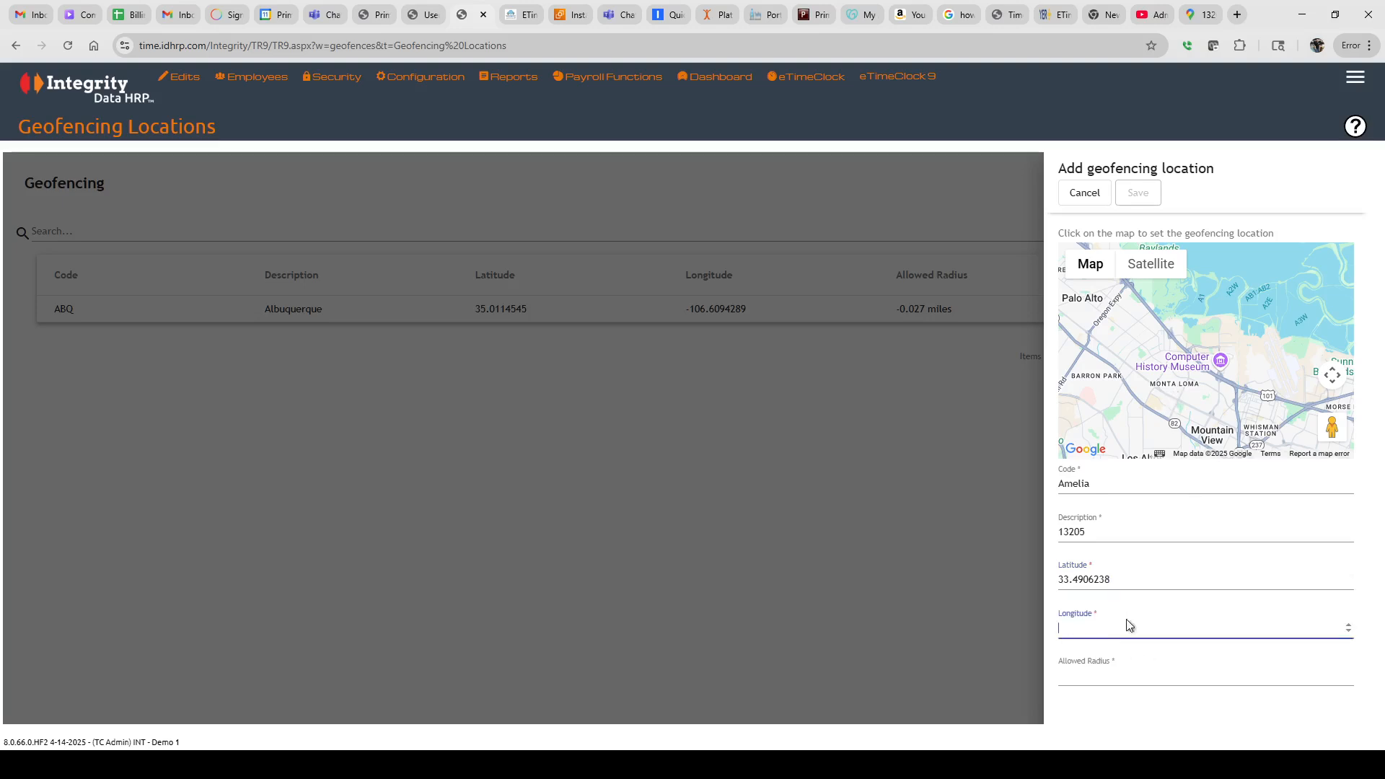
left_click(1202, 16)
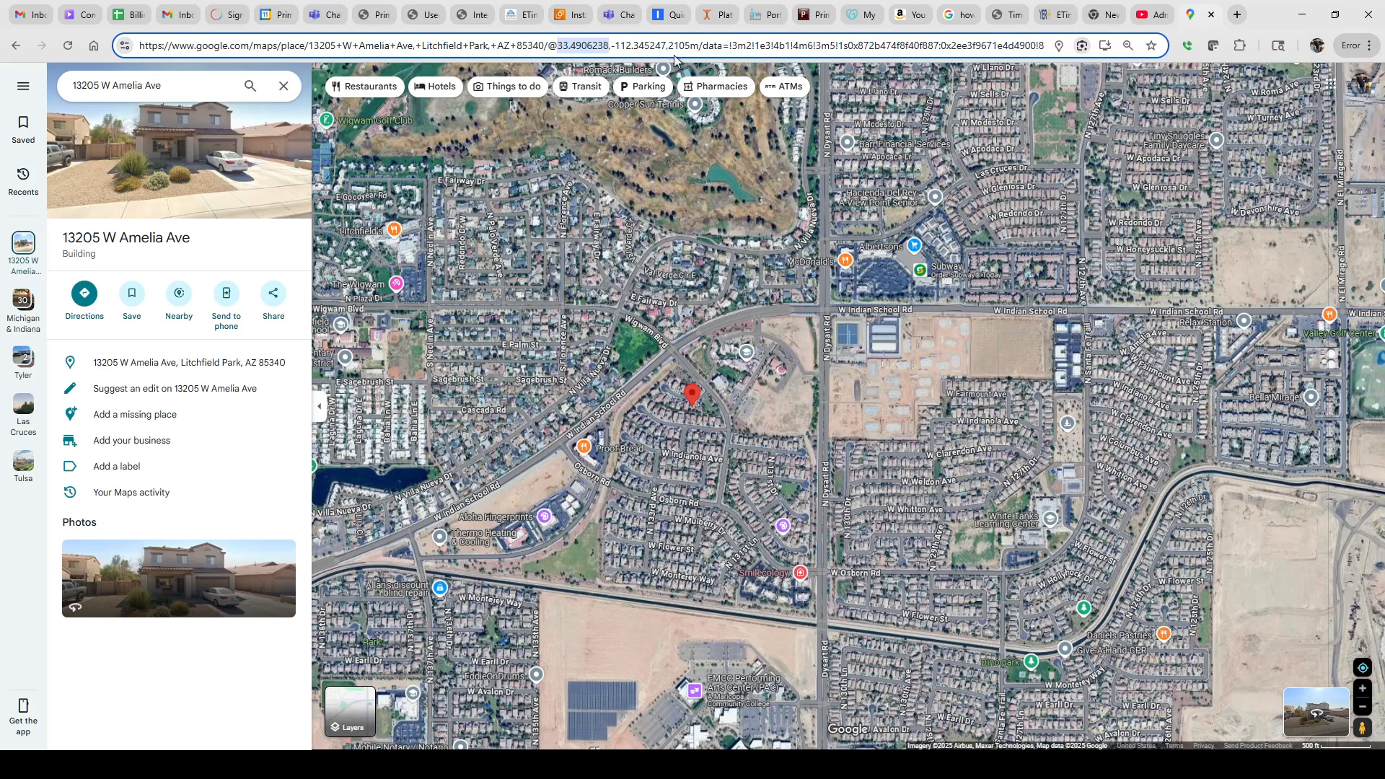
Copy the longitude -112.345247 from the Google Maps URL
left_click_drag(609, 48, 610, 59)
left_click_drag(611, 46, 671, 48)
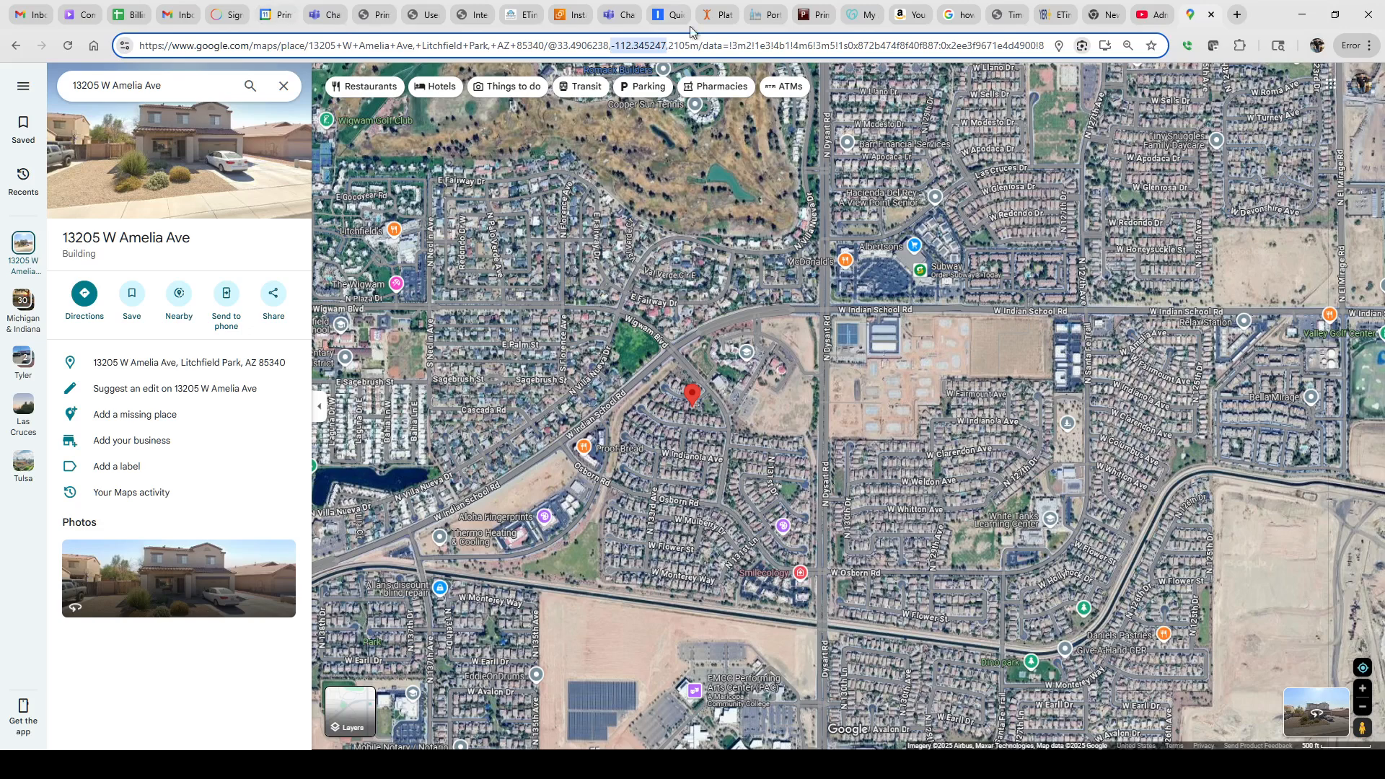
left_click(463, 16)
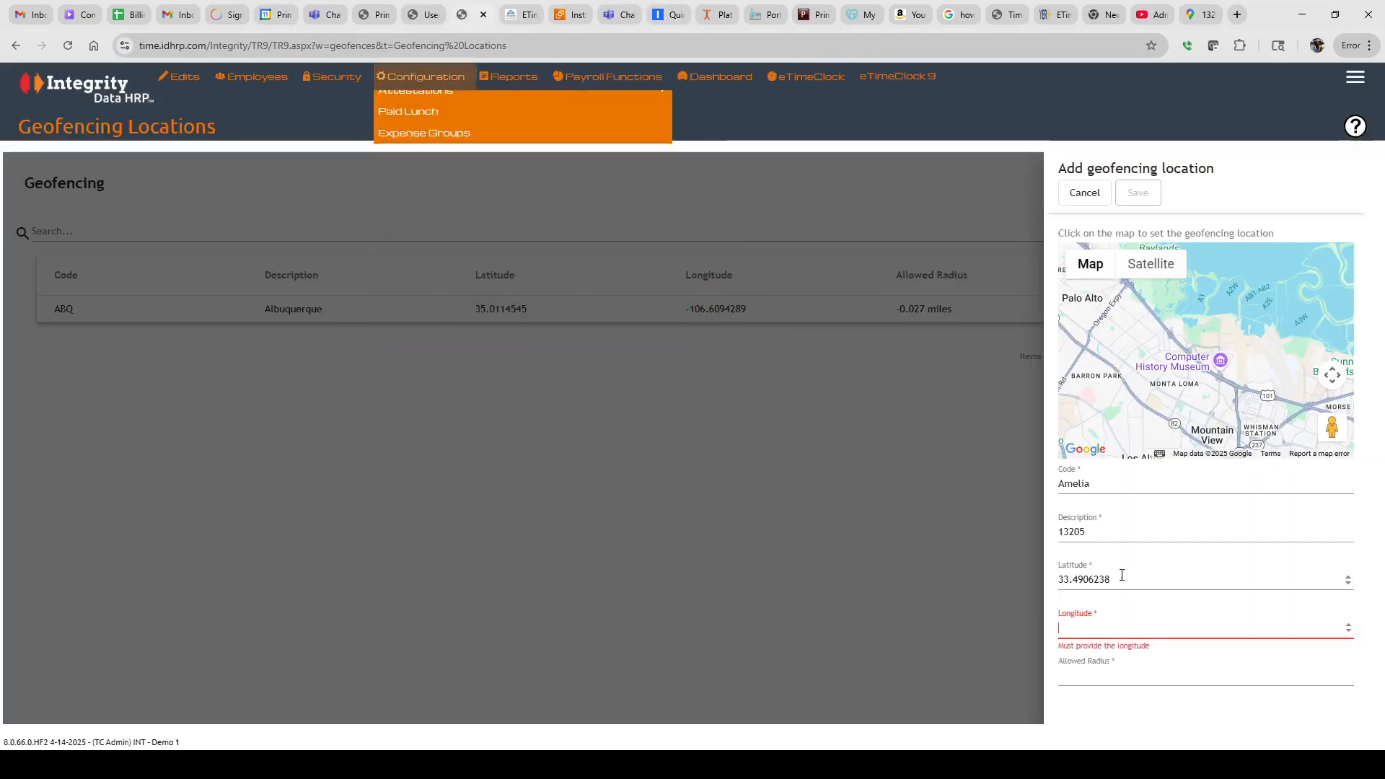
Paste longitude -112.345247 and zoom the location map onto the W Amelia Ave marker
type("-112.745247")
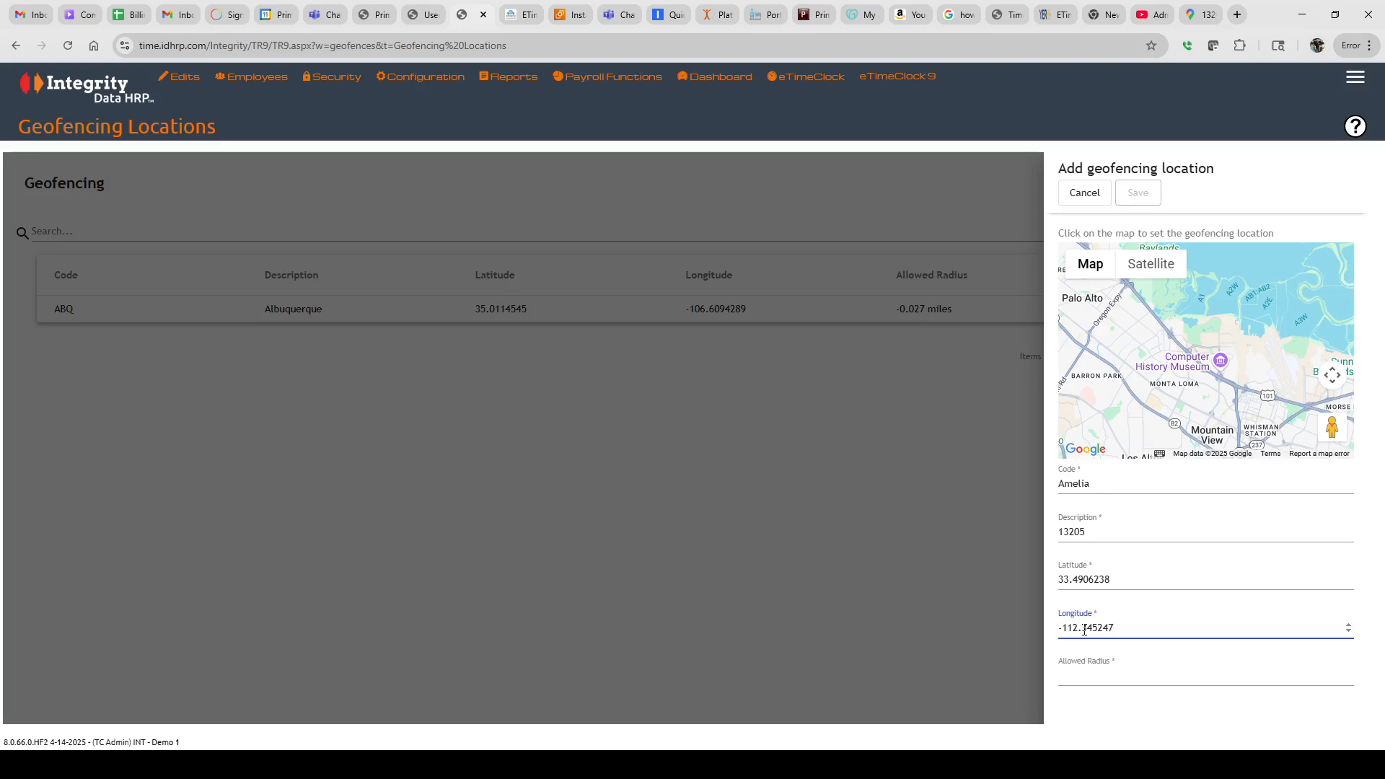
left_click(1082, 673)
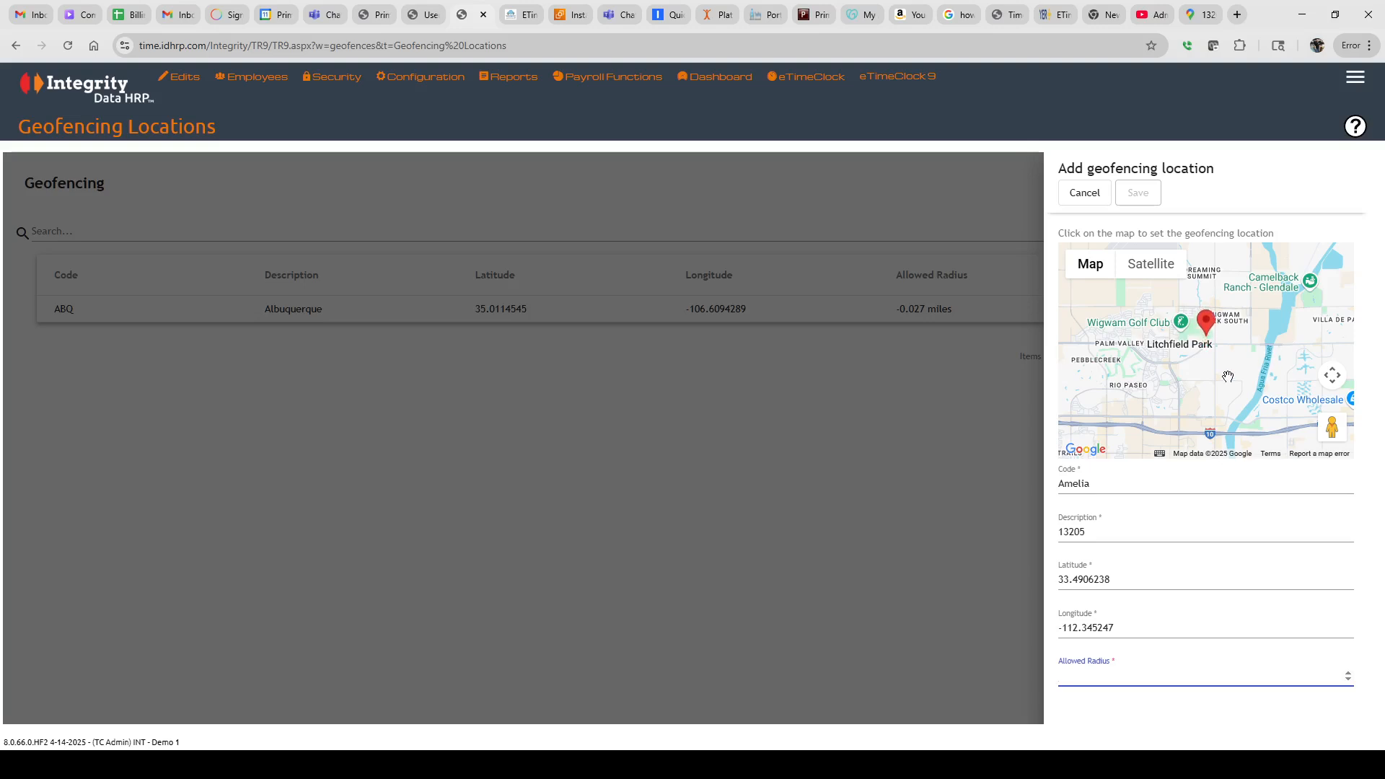
scroll(1227, 377, "up", 4)
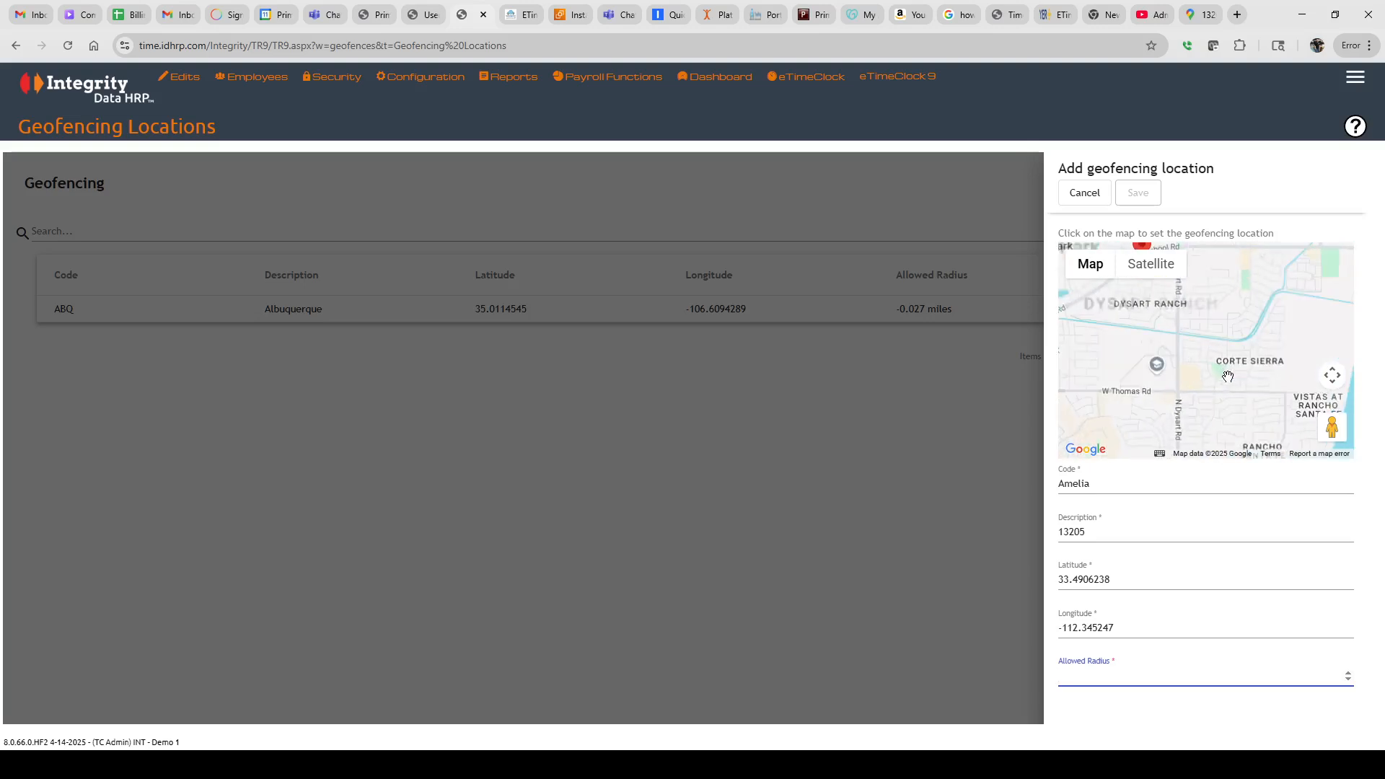
left_click_drag(1140, 332, 1195, 422)
scroll(1209, 397, "up", 3)
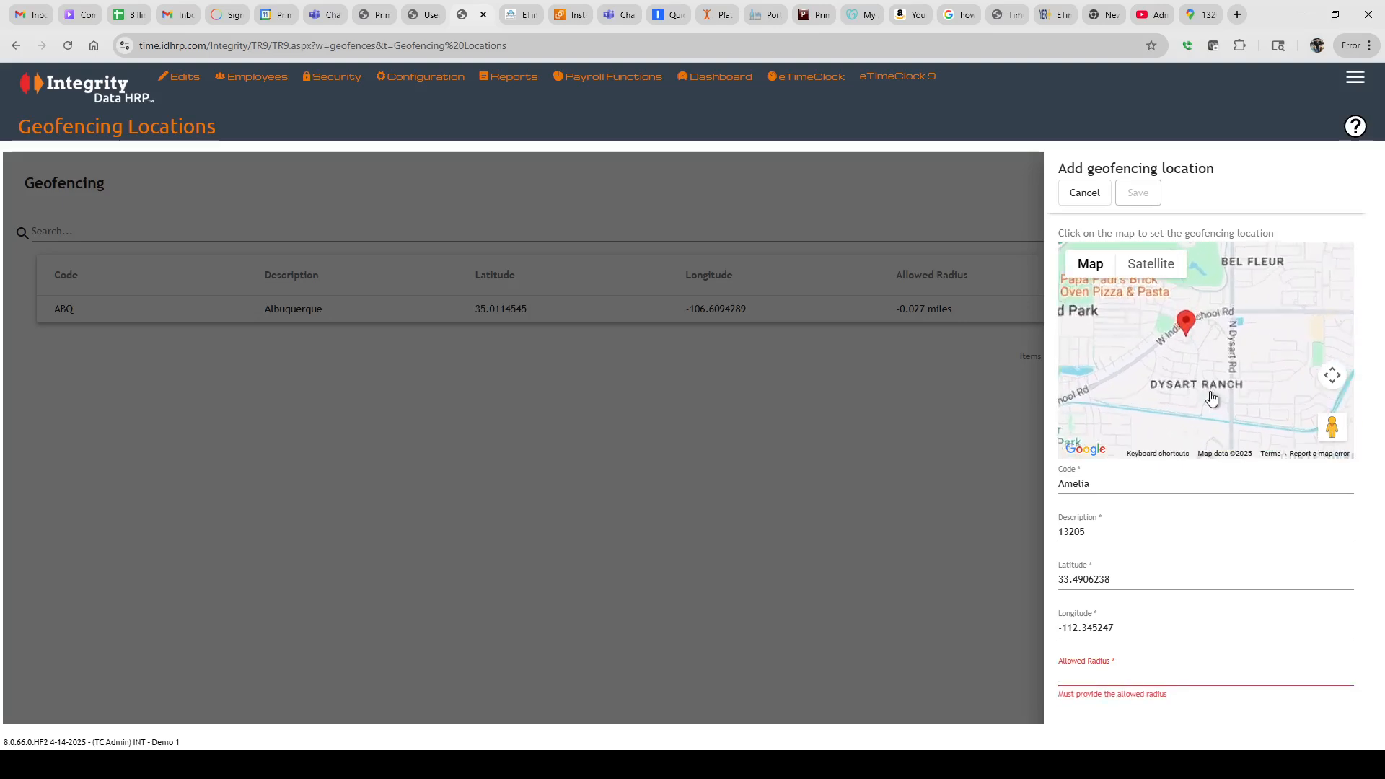
left_click_drag(1149, 346, 1210, 419)
scroll(1219, 395, "up", 2)
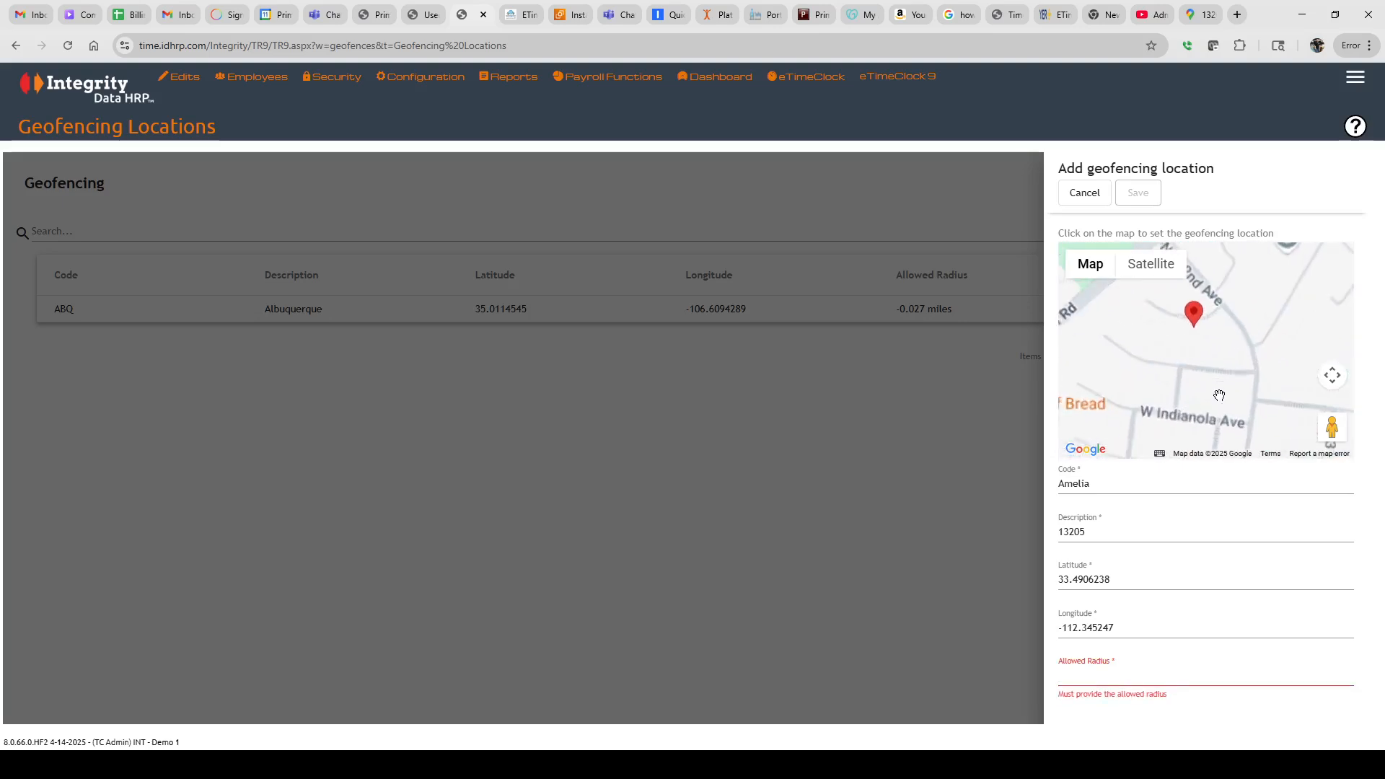
left_click_drag(1129, 323, 1172, 411)
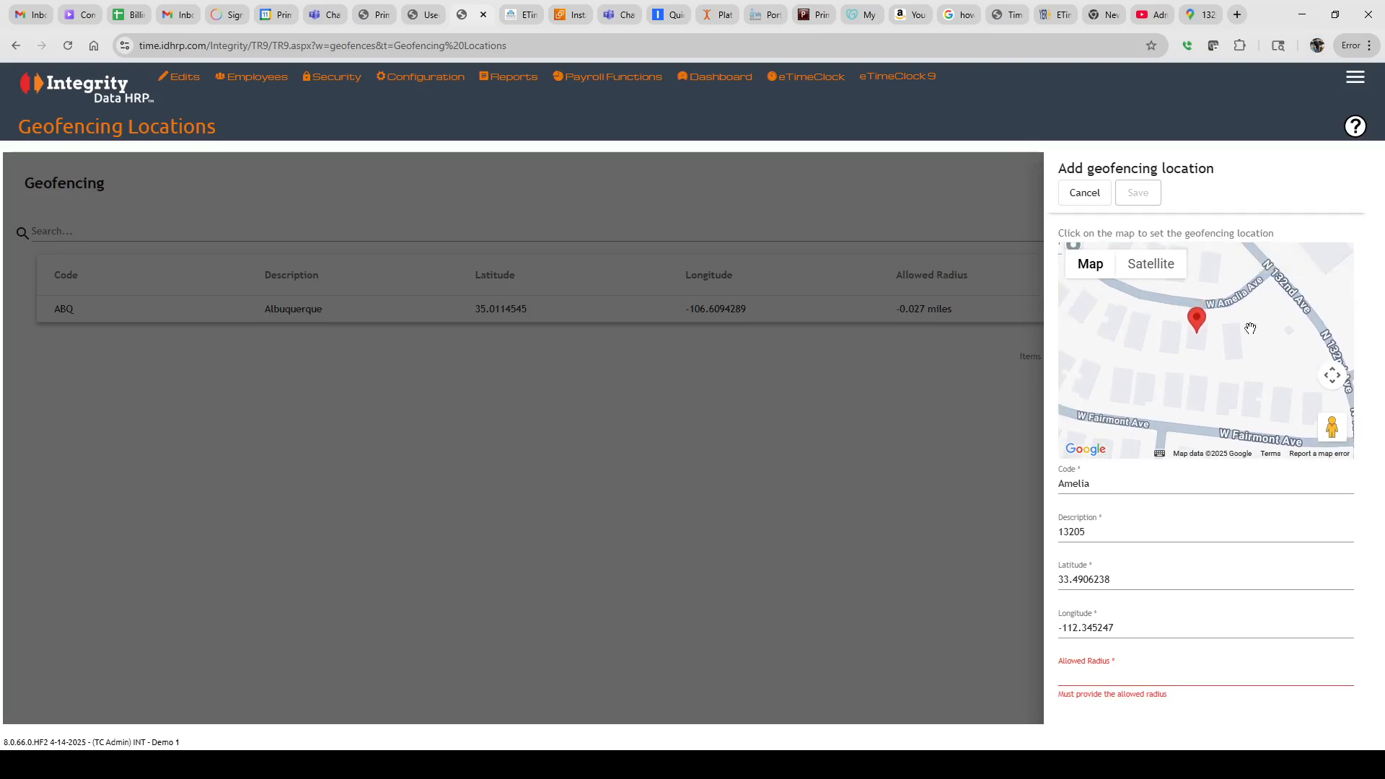
Set the Amelia geofence's allowed radius to .02 miles
left_click(1101, 682)
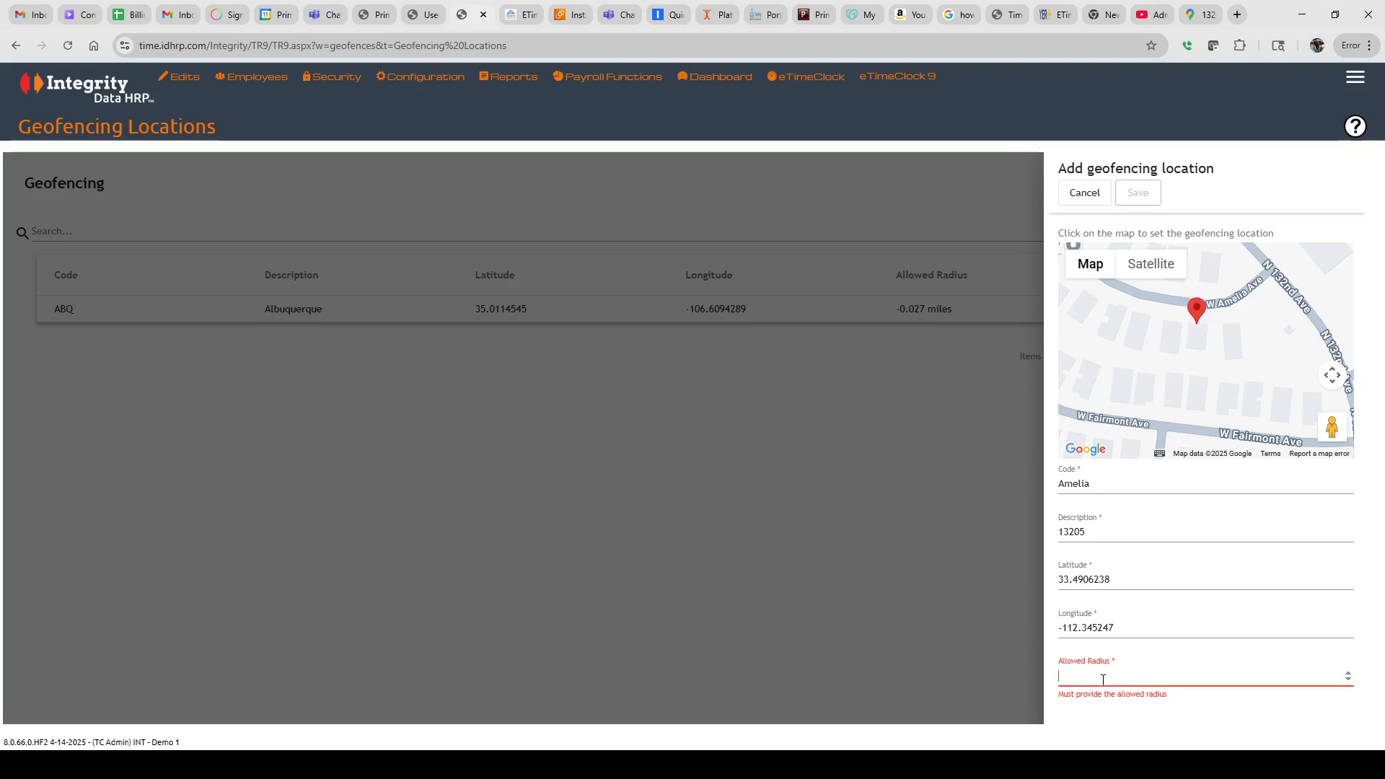
type(".009")
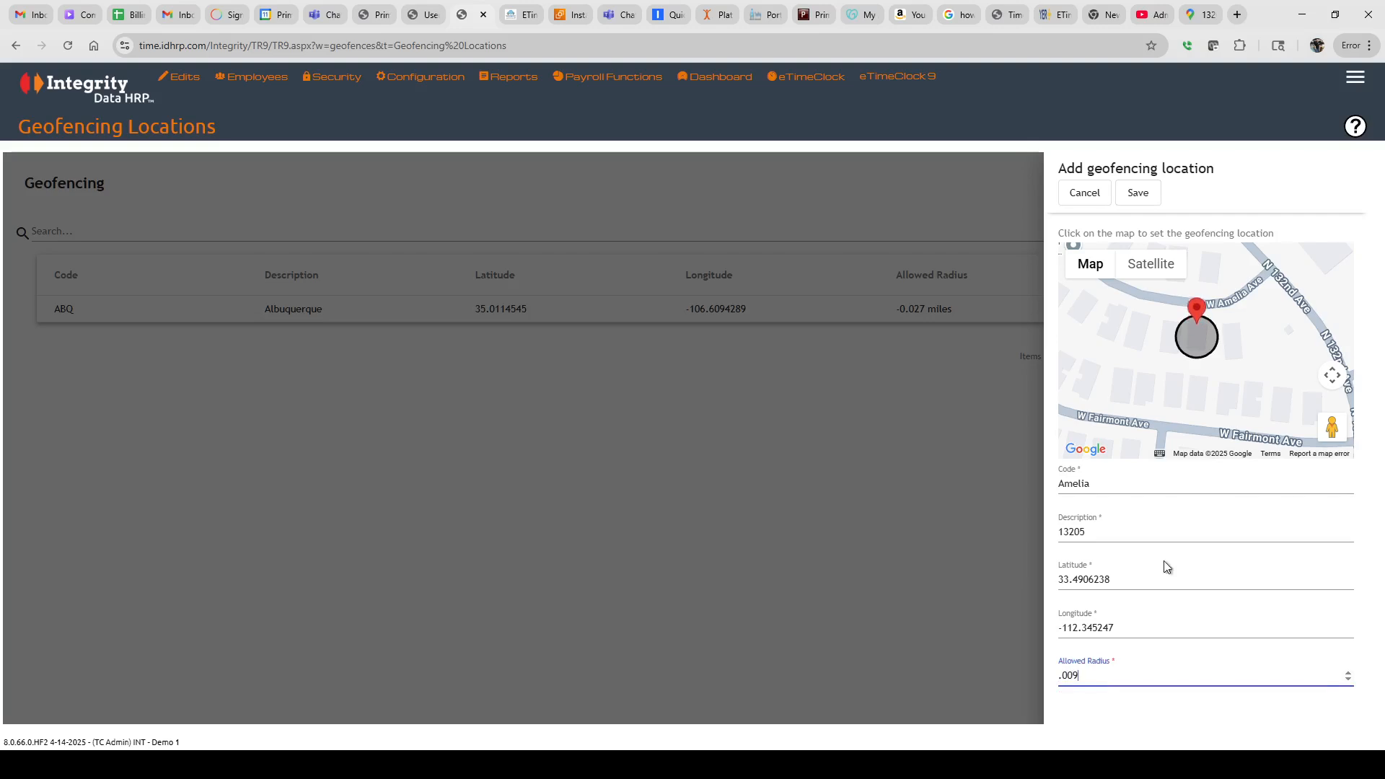
key("BackSpace")
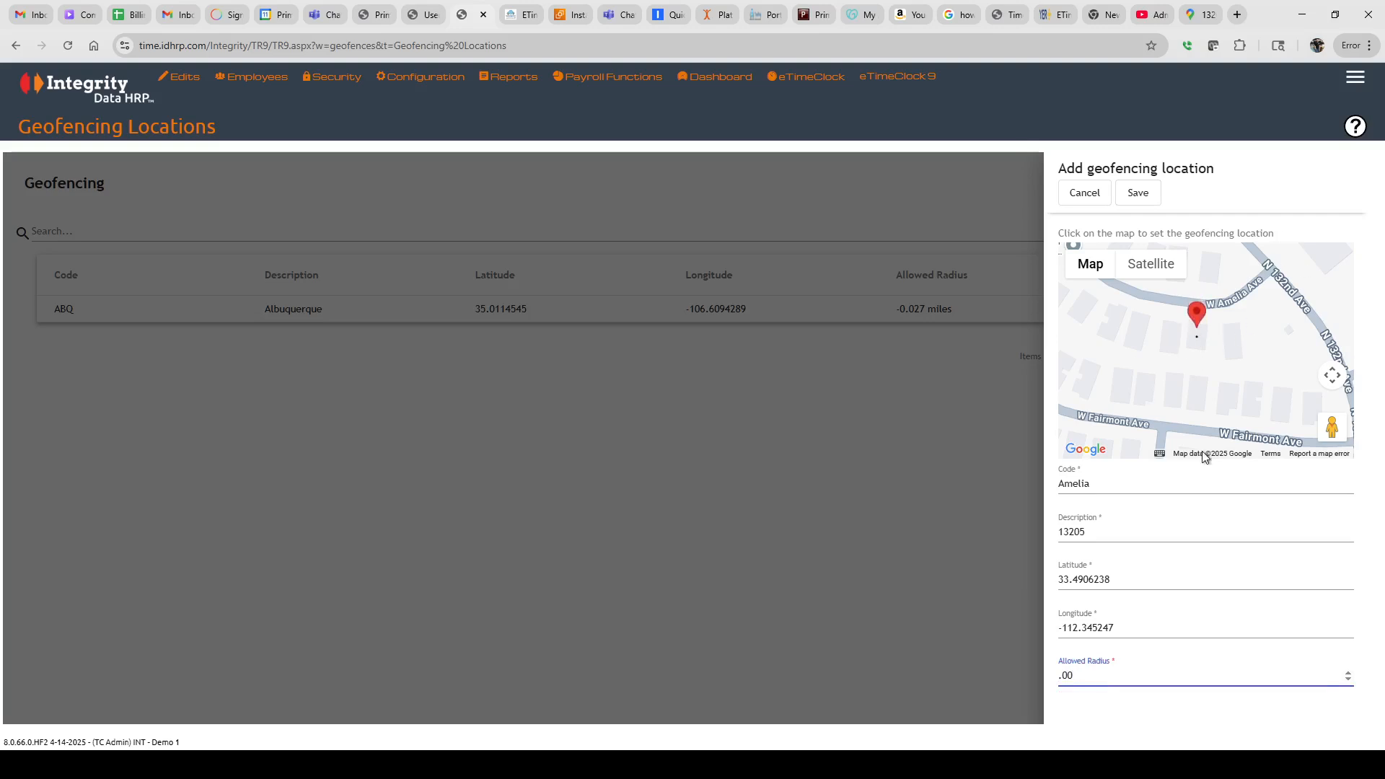
key("BackSpace")
type("1")
key("BackSpace")
type("2")
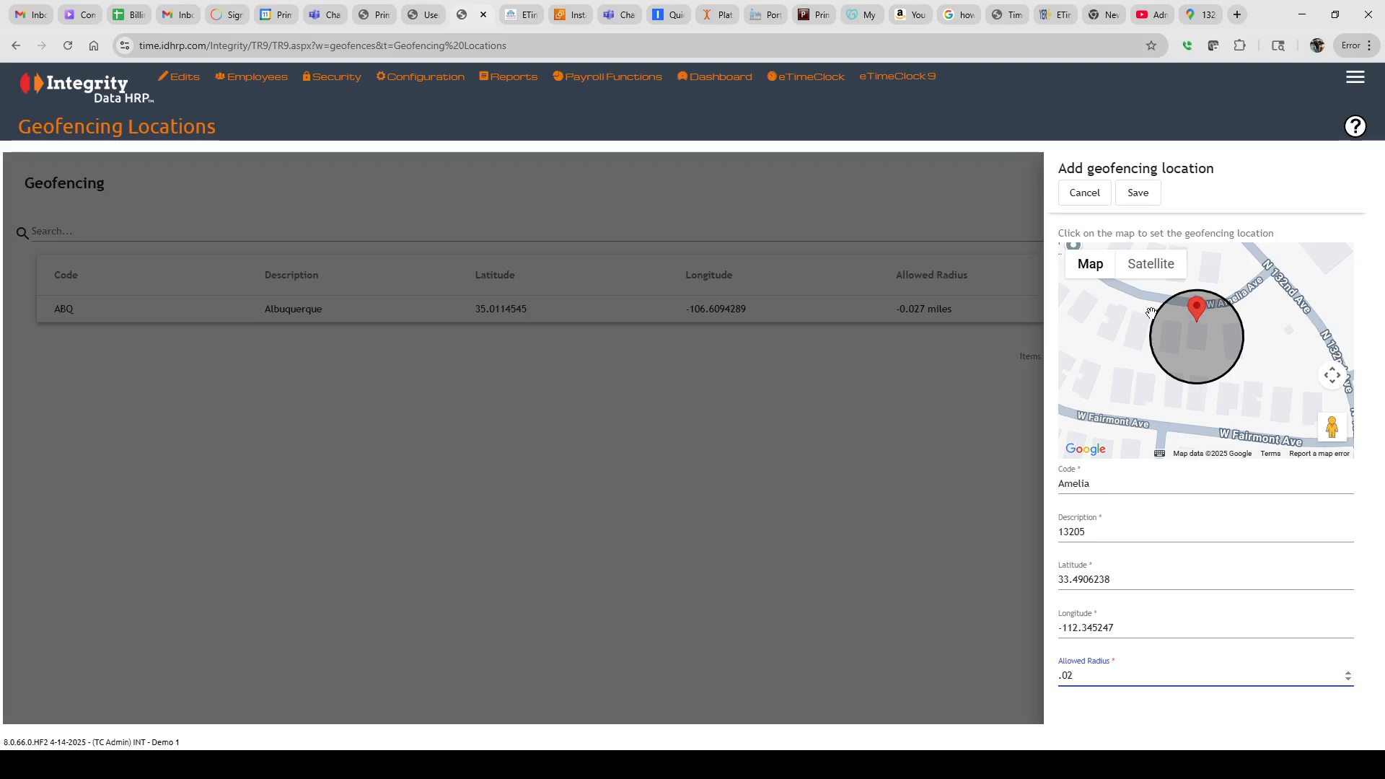
Check the geofence on satellite view, save the Amelia location and dismiss the confirmation
left_click(1147, 261)
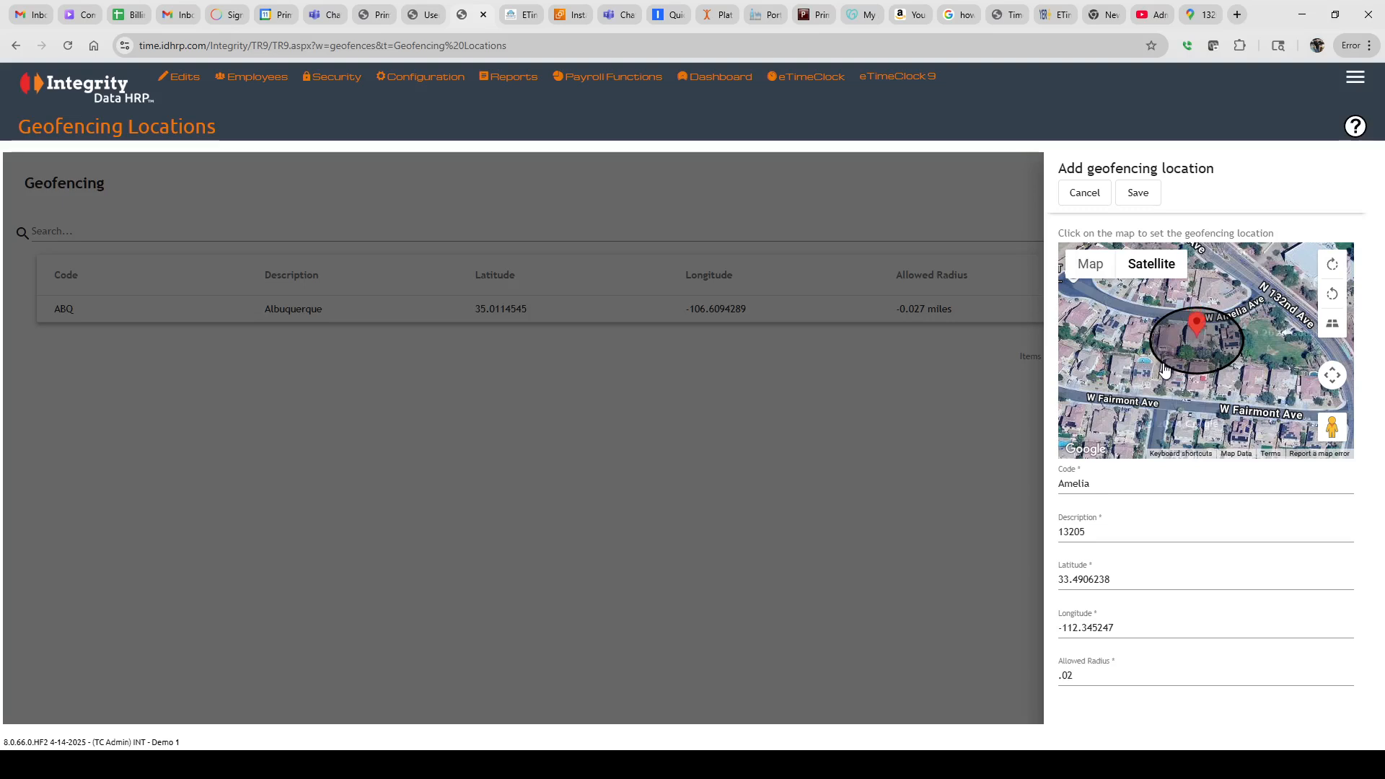
left_click(1137, 195)
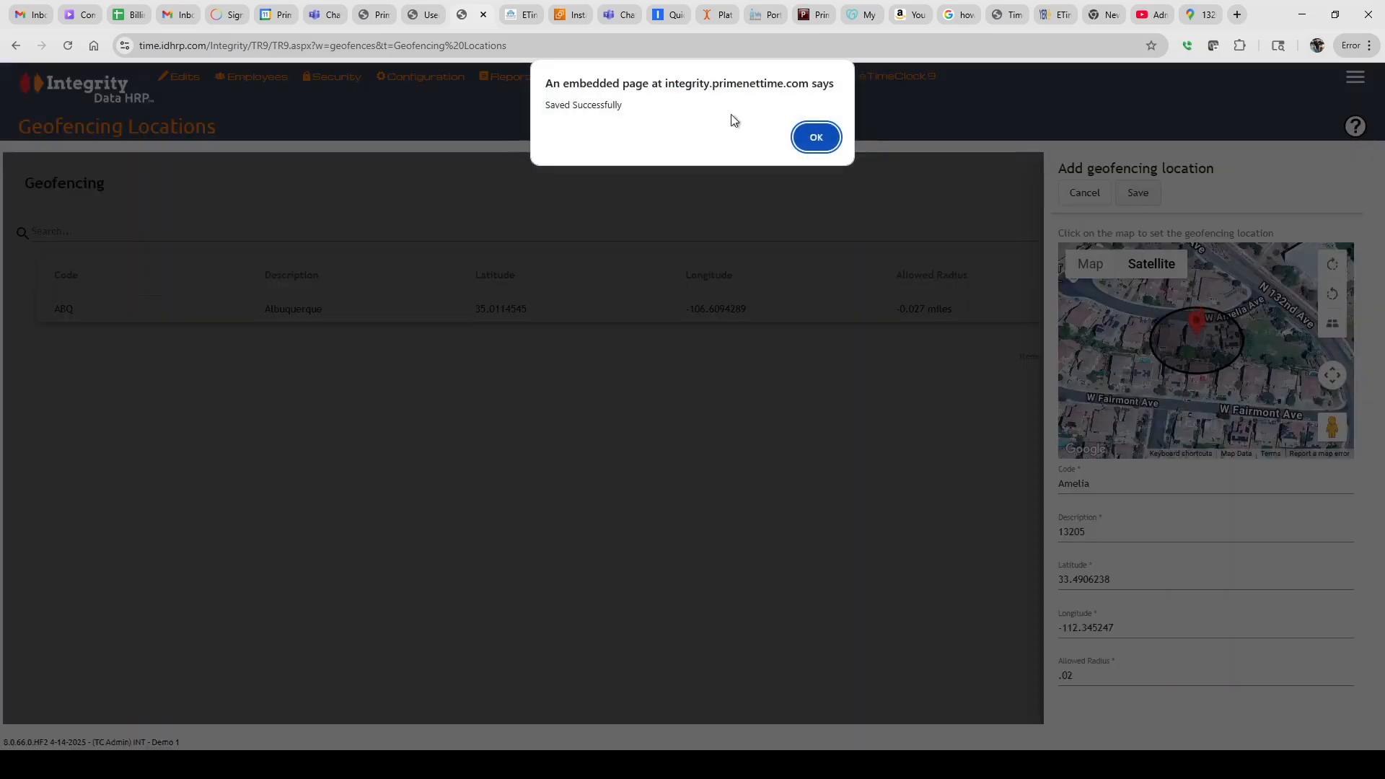
left_click(817, 138)
Go to Configuration > Time Clocks > Mobile Profiles for Employees
left_click(420, 77)
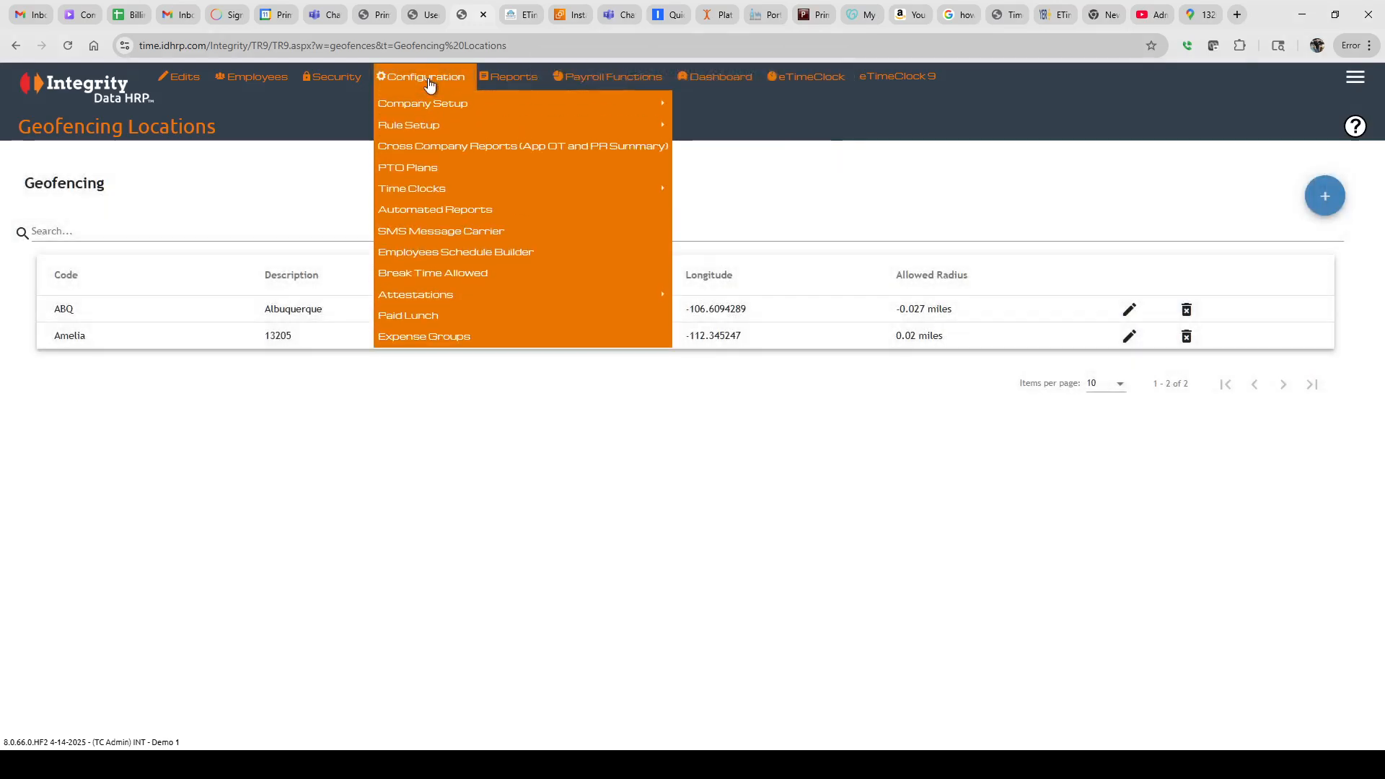
mouse_move(428, 192)
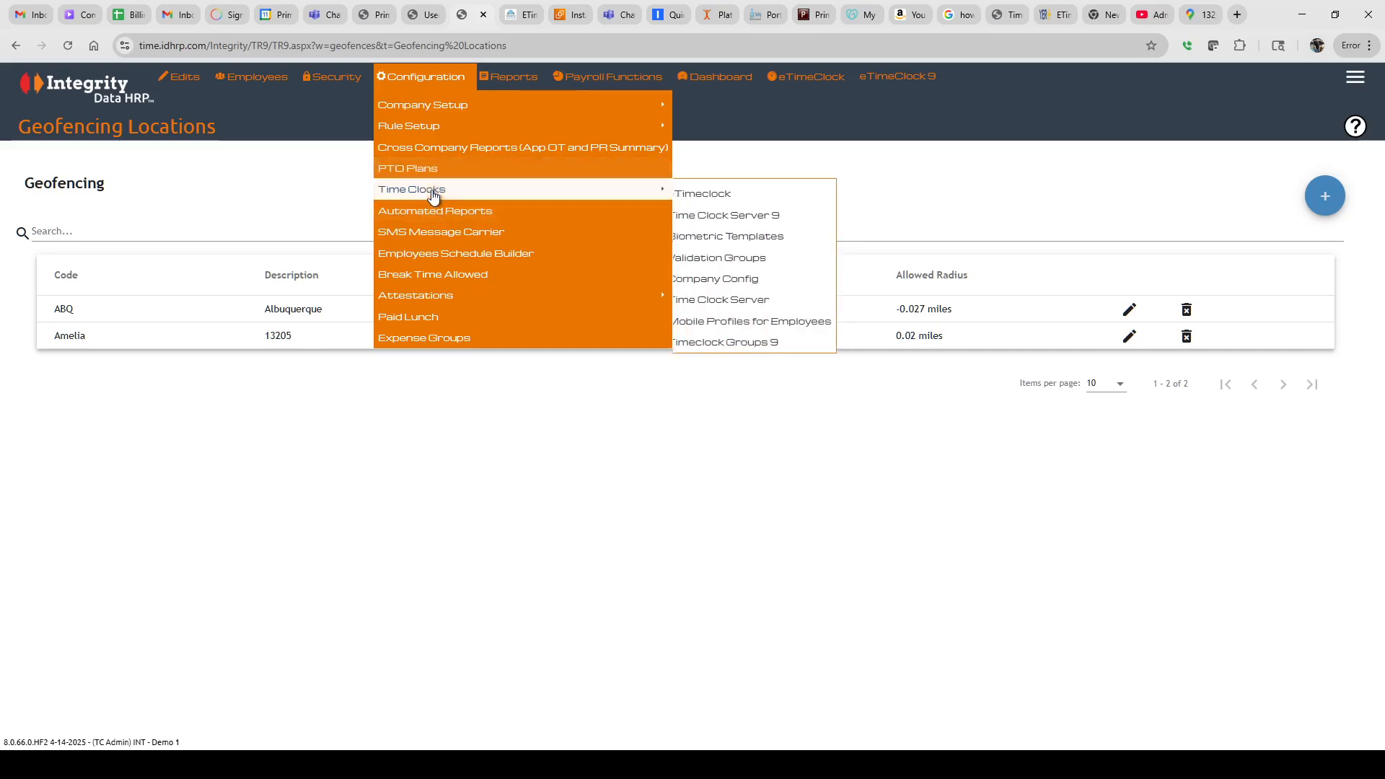
left_click(743, 323)
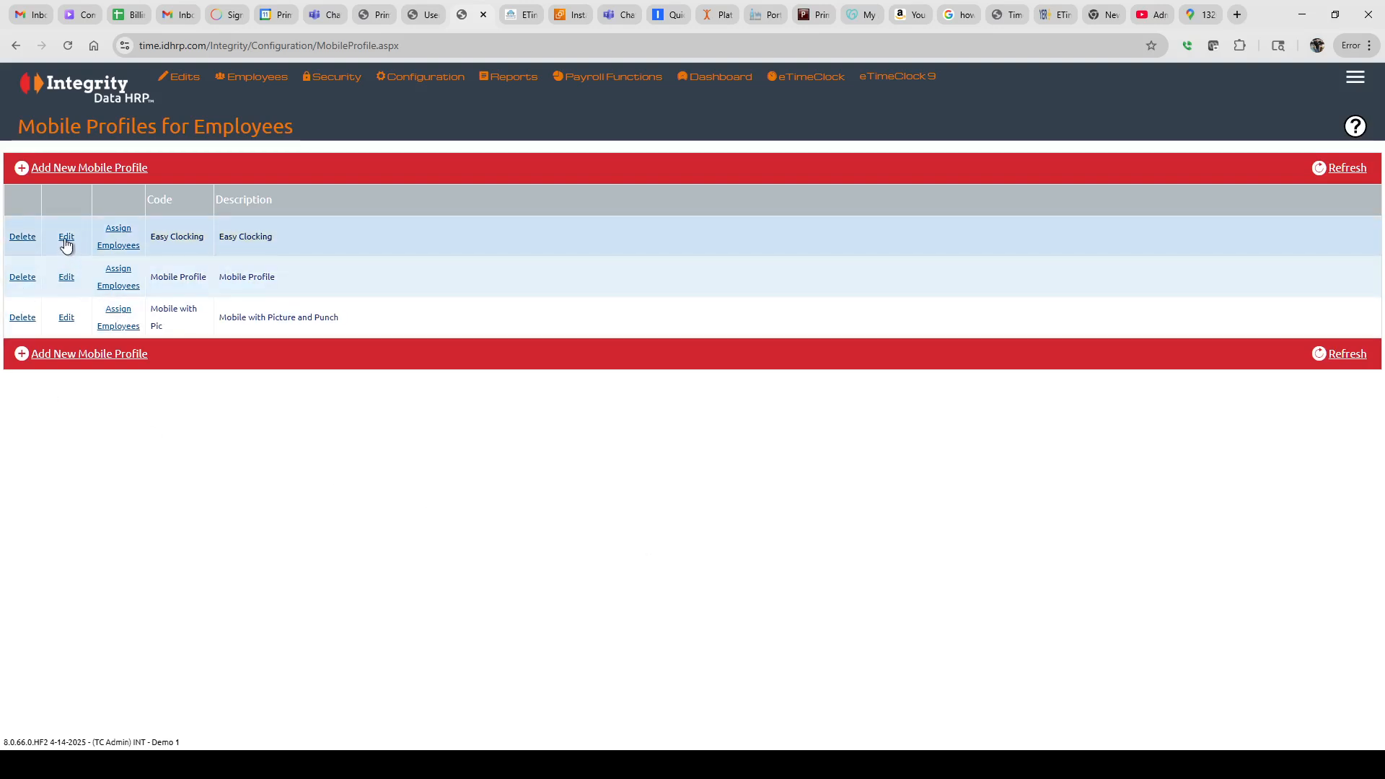
Review the Easy Clocking, Mobile Profile and Mobile with Picture settings, then start a new profile
left_click(66, 238)
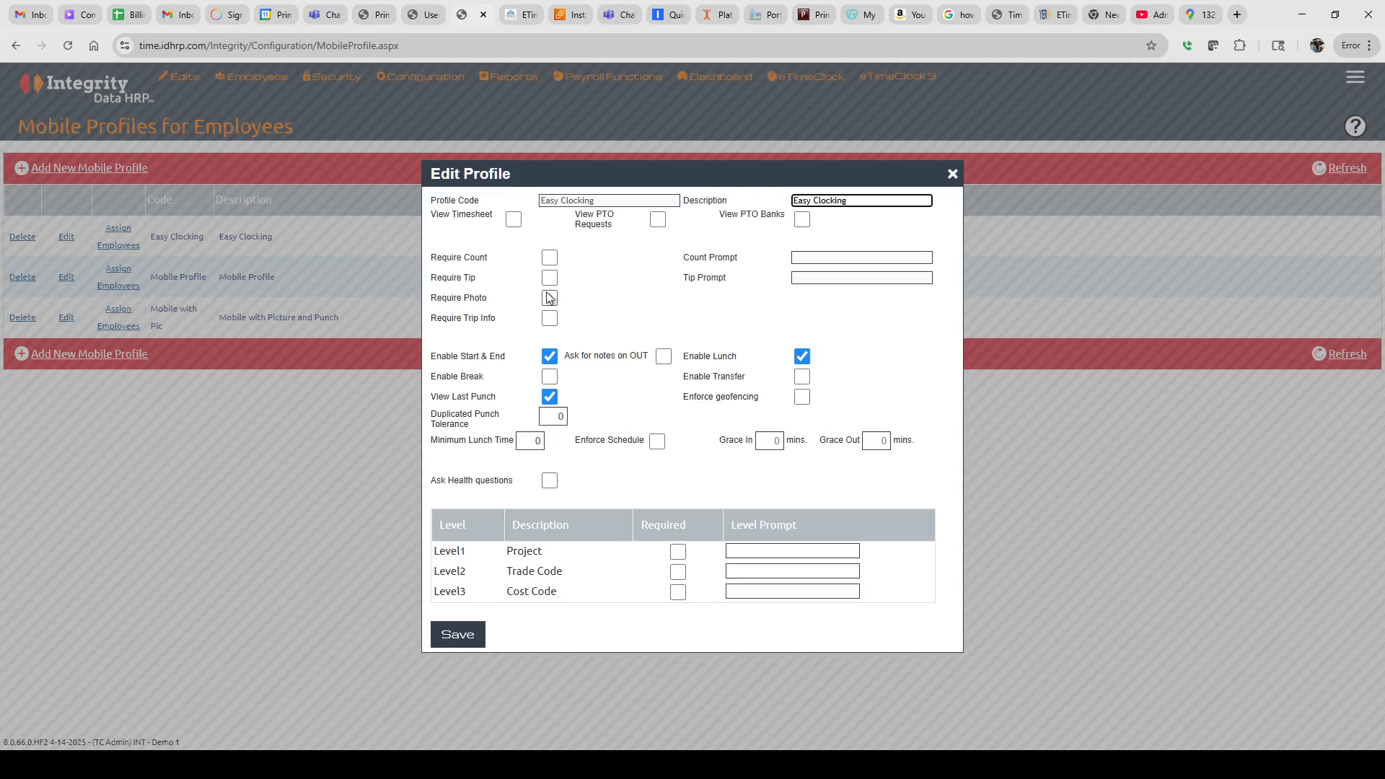
left_click(952, 176)
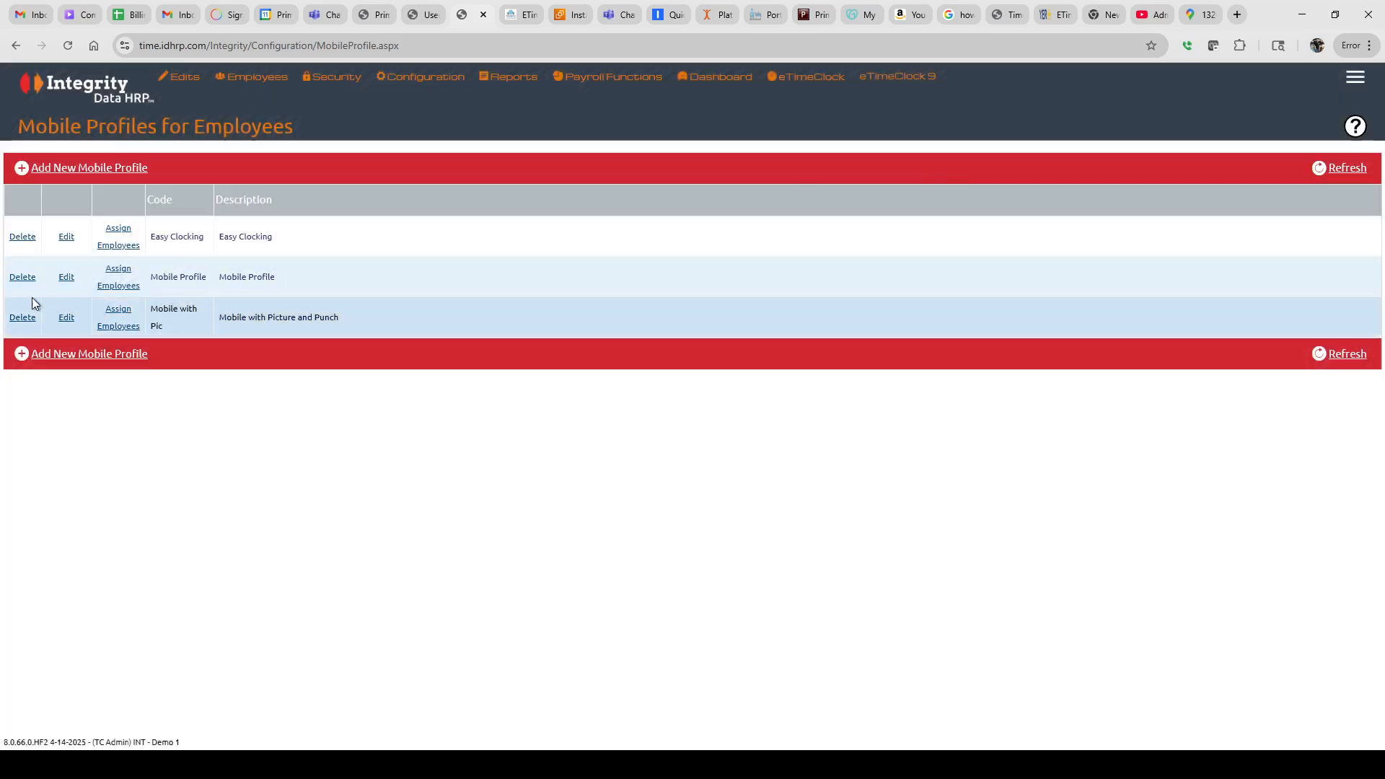
left_click(67, 278)
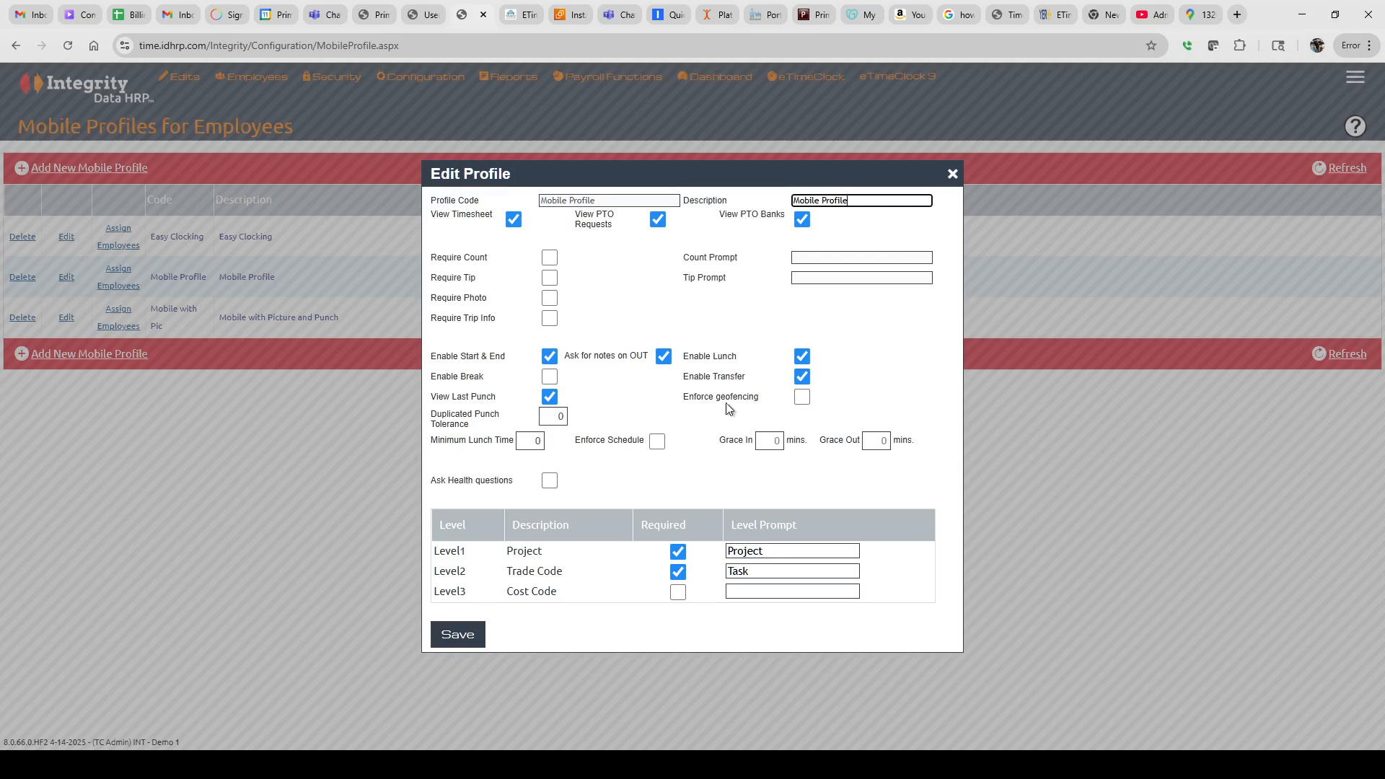
left_click(952, 173)
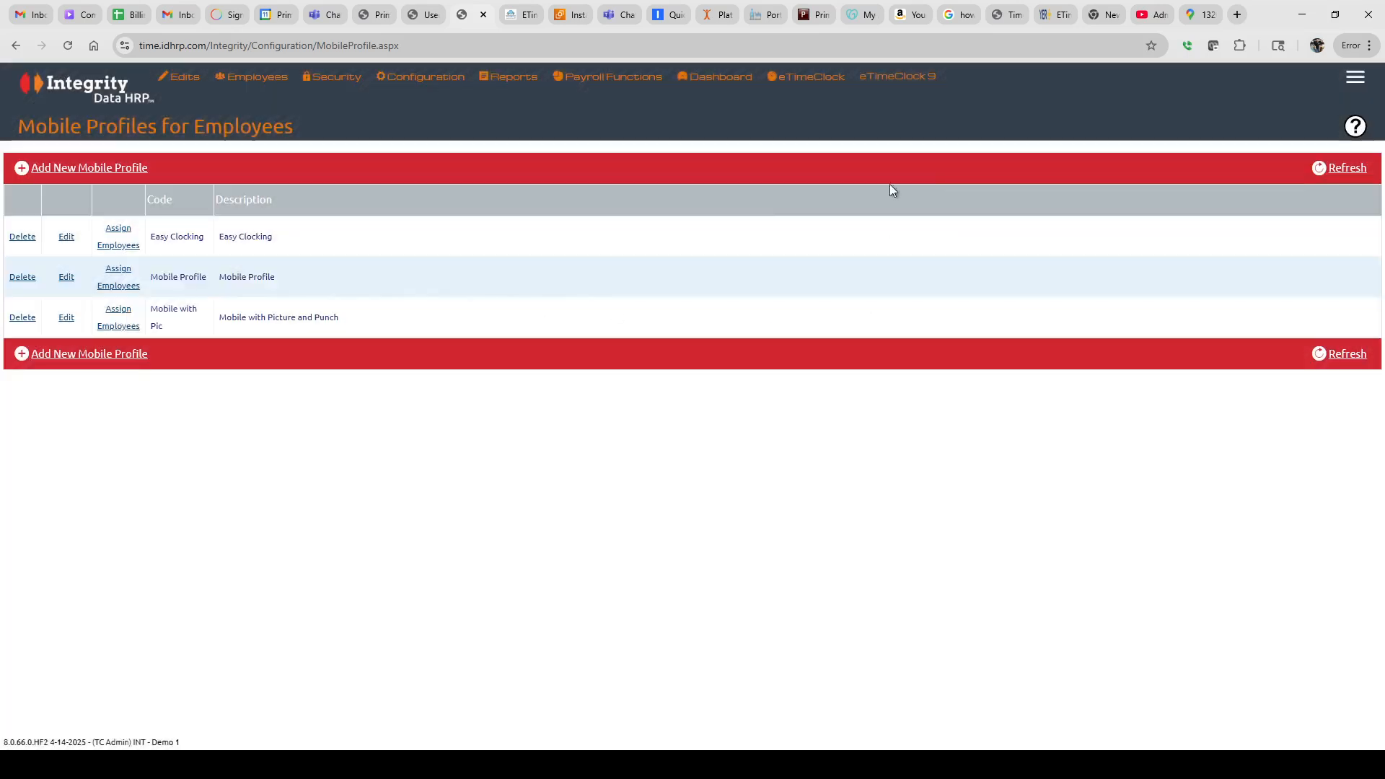
left_click(67, 318)
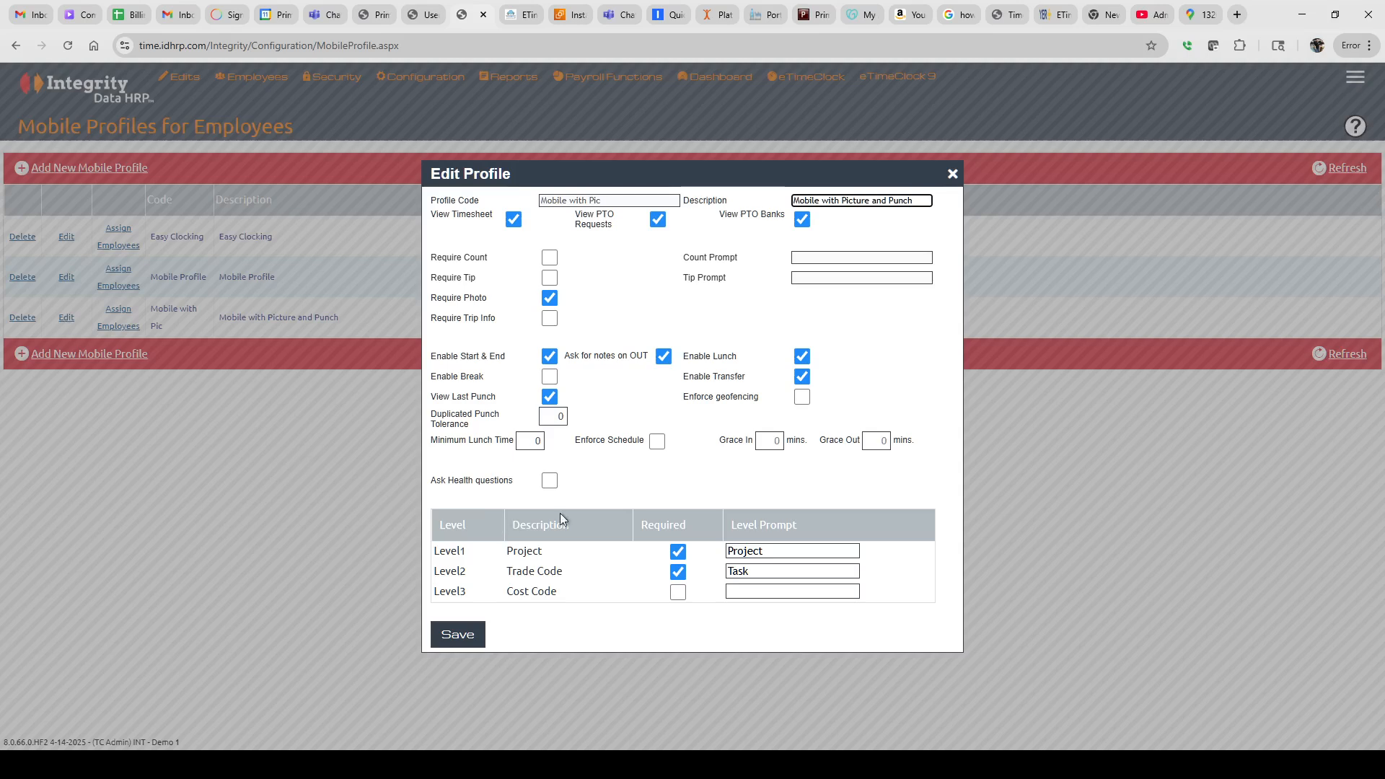
left_click(952, 175)
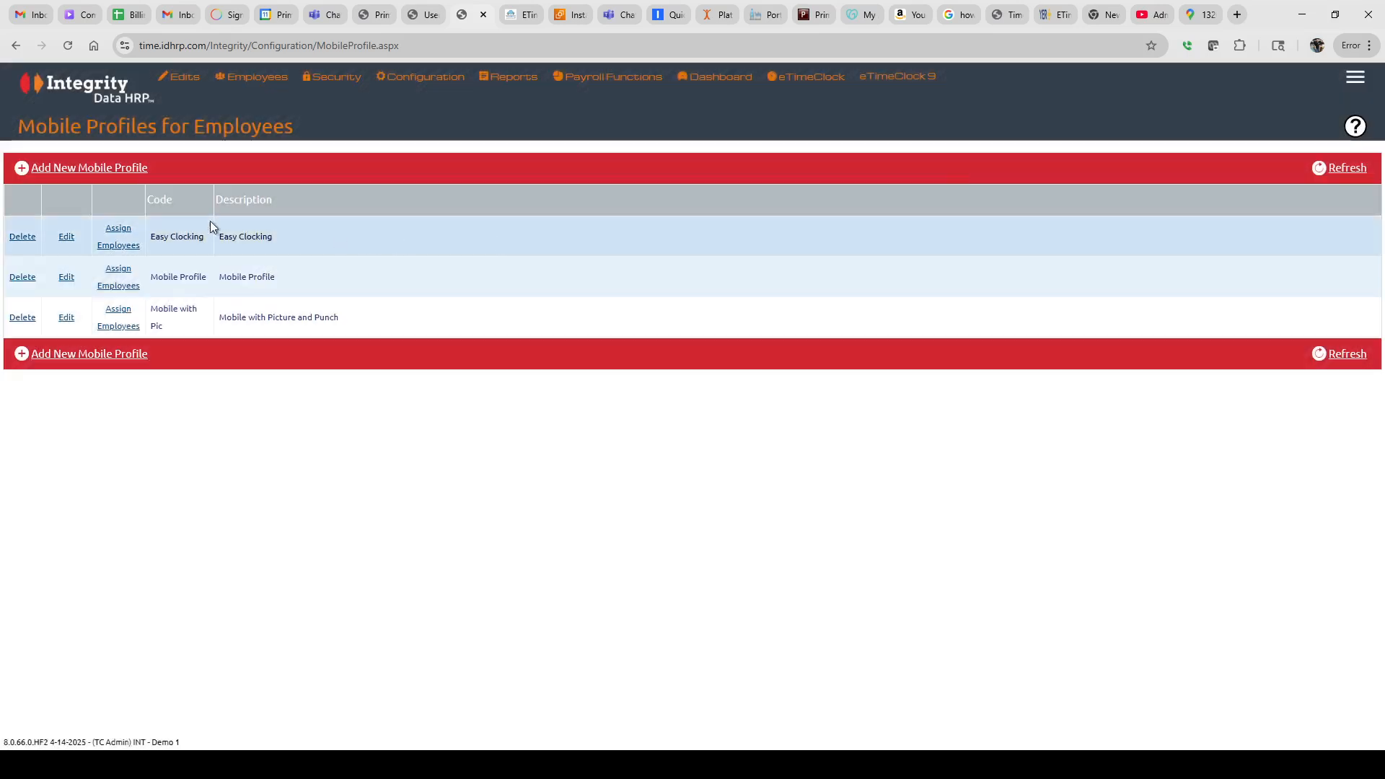
left_click(84, 168)
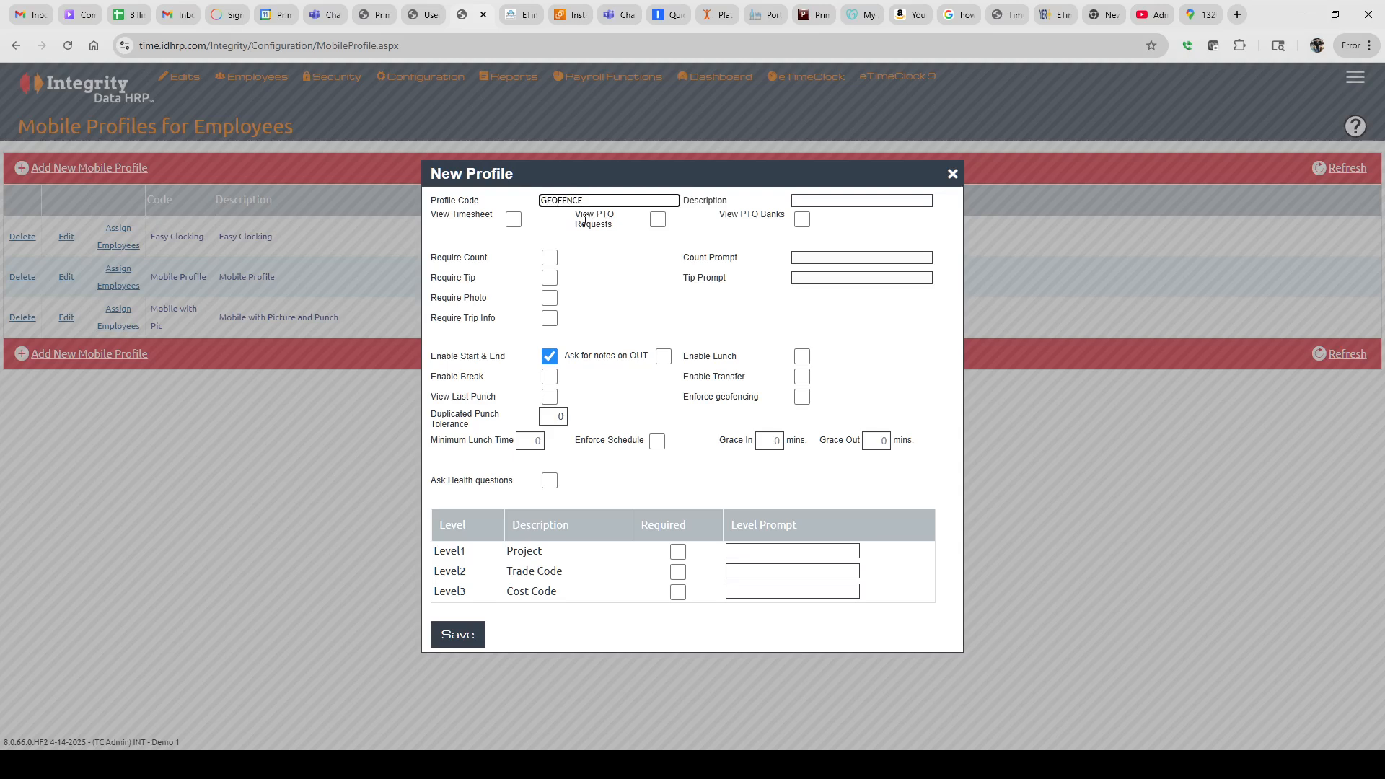
Copy GEOFENCE into the description and enable View Timesheet, PTO requests and PTO banks
left_click_drag(583, 200, 447, 199)
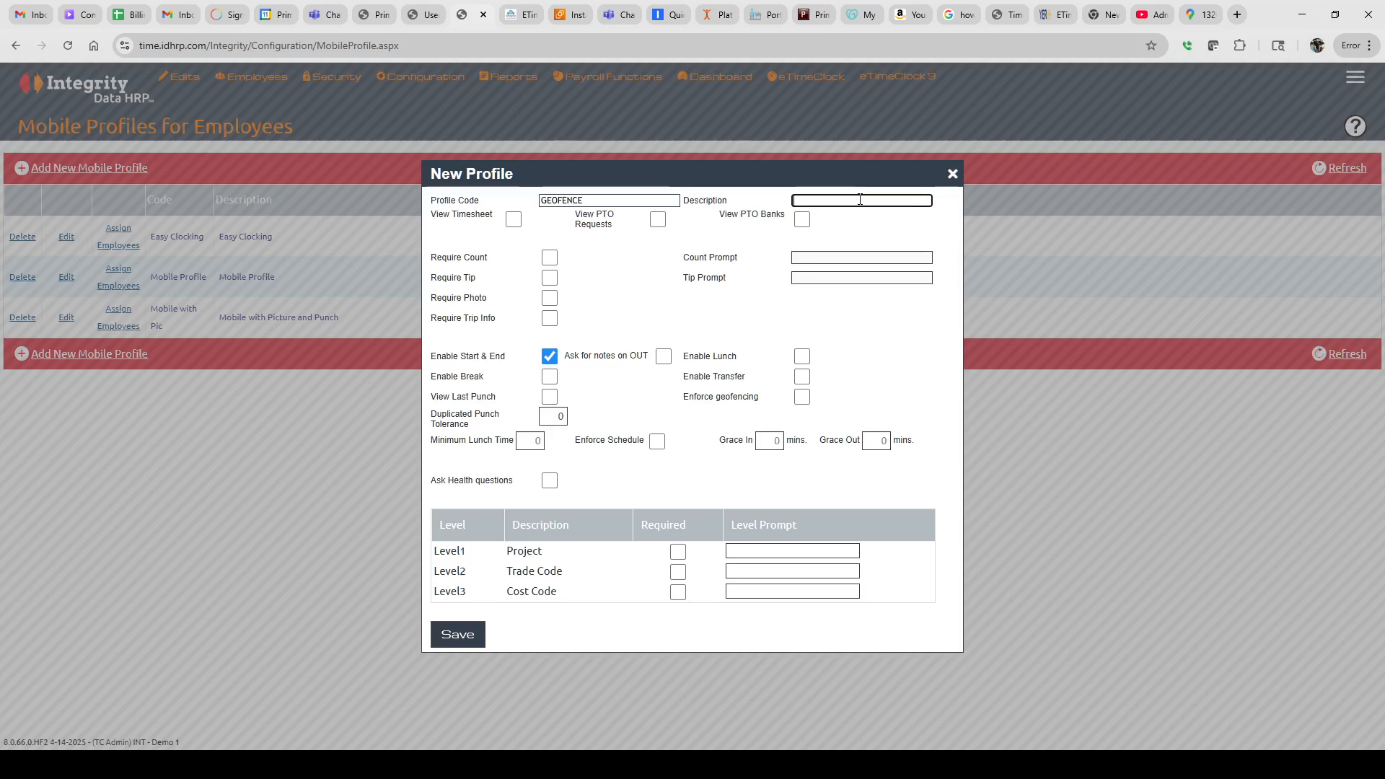
type("GEOFENCE")
left_click(513, 219)
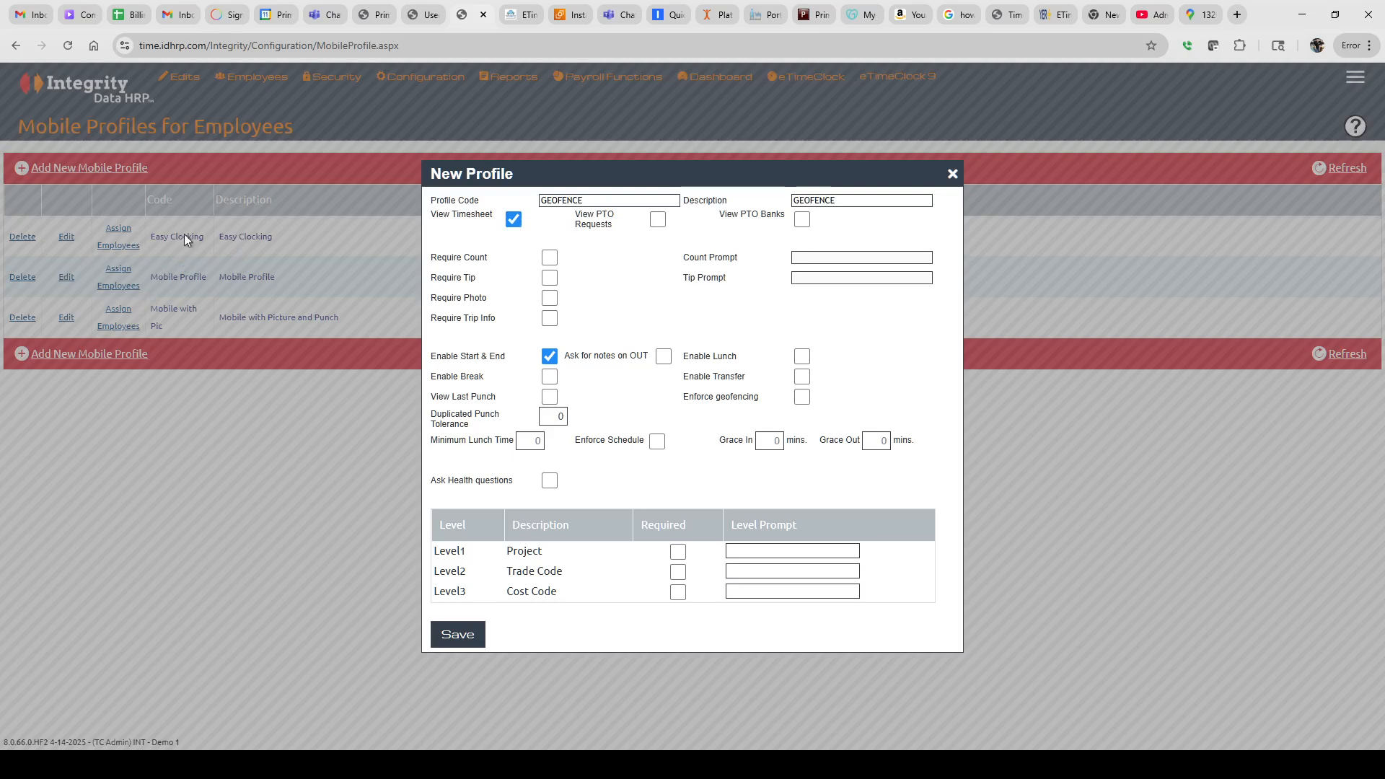
left_click(658, 219)
left_click(803, 220)
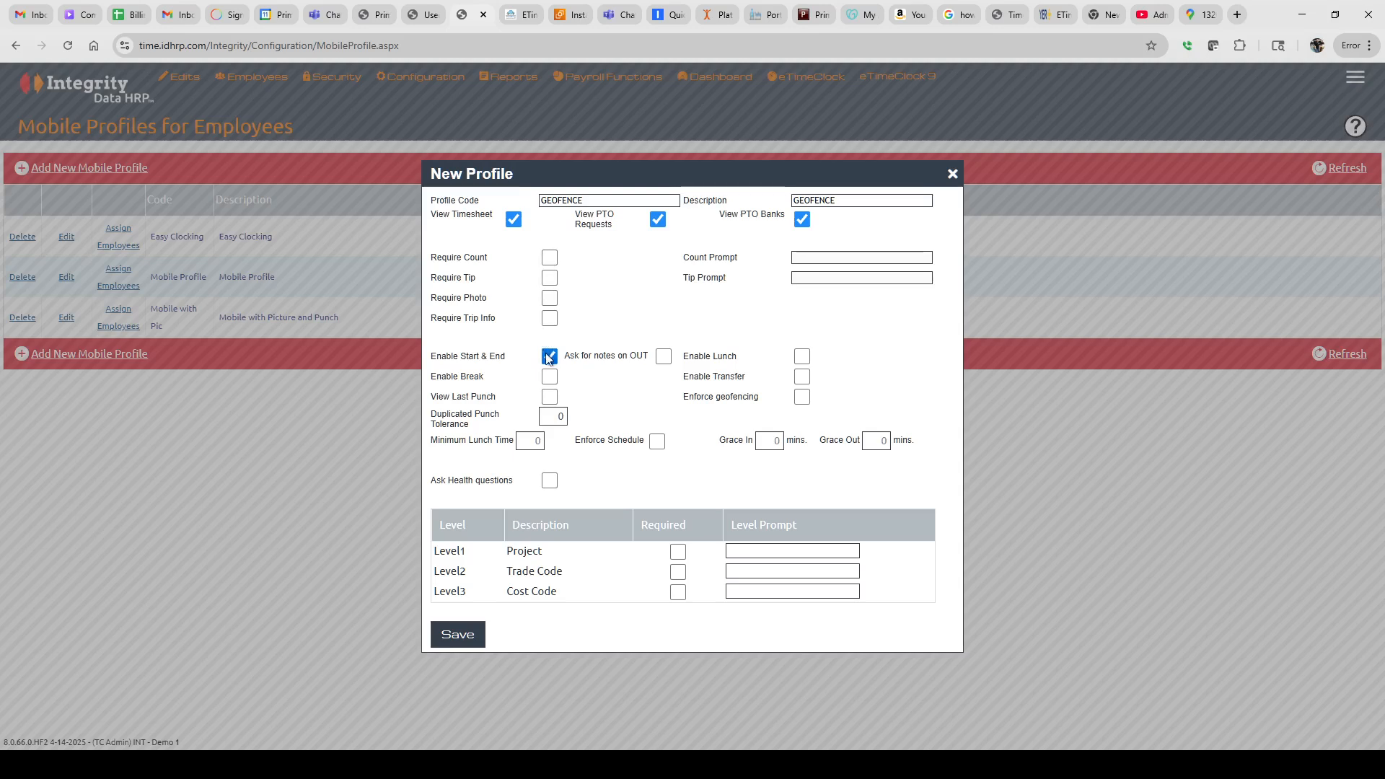
Enable lunch, enforce geofencing, allow View Last Punch and set tolerance to 1
left_click(801, 357)
left_click(802, 398)
left_click(549, 397)
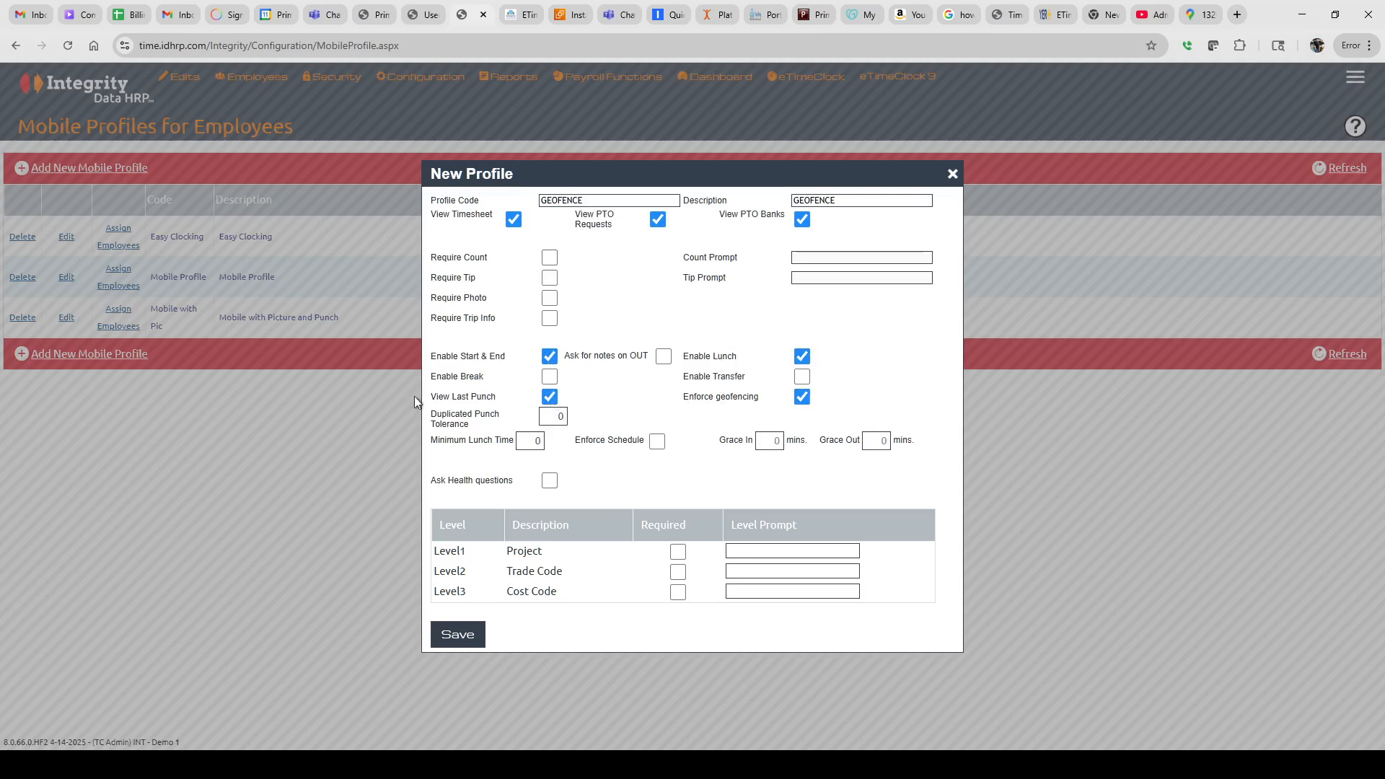
type("1")
key("Tab")
Leave schedule enforcement off and save the GEOFENCE profile
left_click(656, 441)
left_click_drag(776, 443, 787, 443)
left_click_drag(875, 441, 919, 442)
left_click(657, 441)
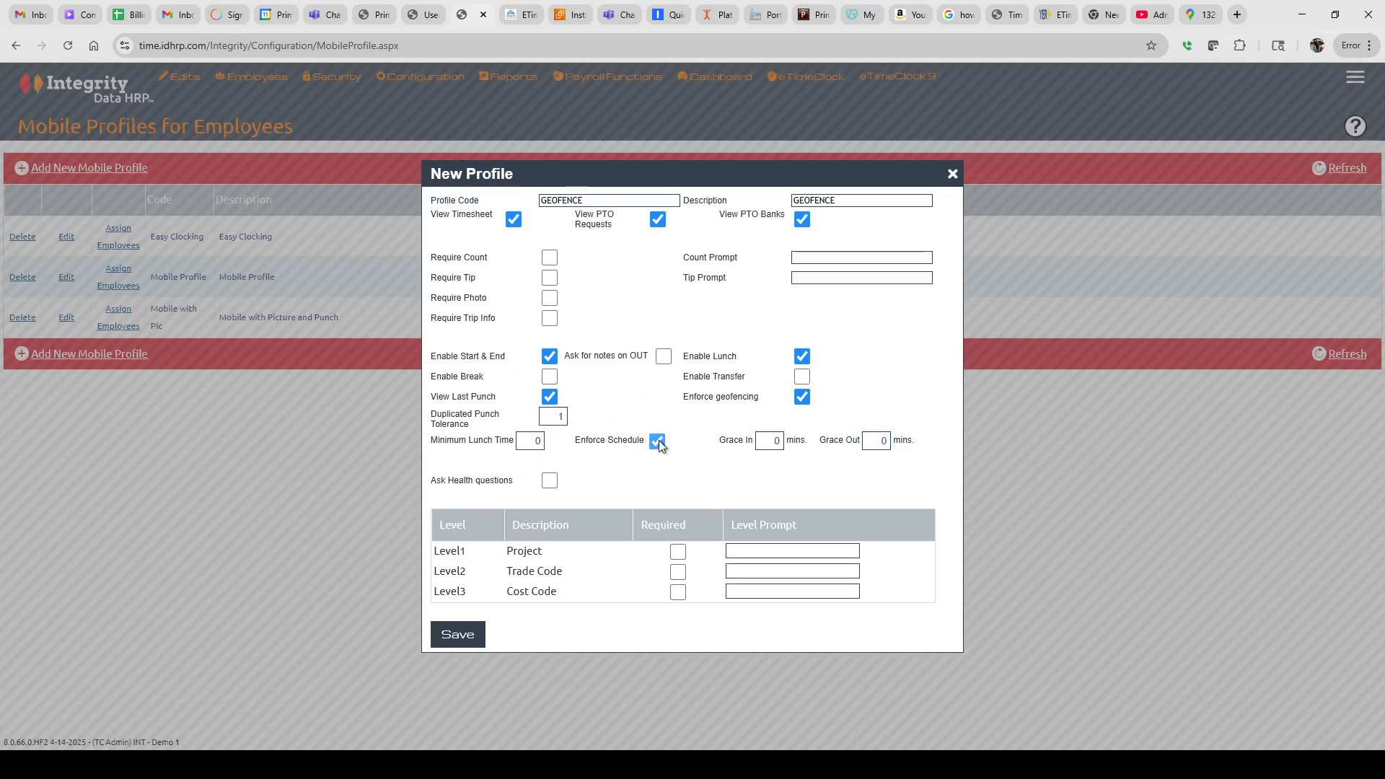
left_click(470, 635)
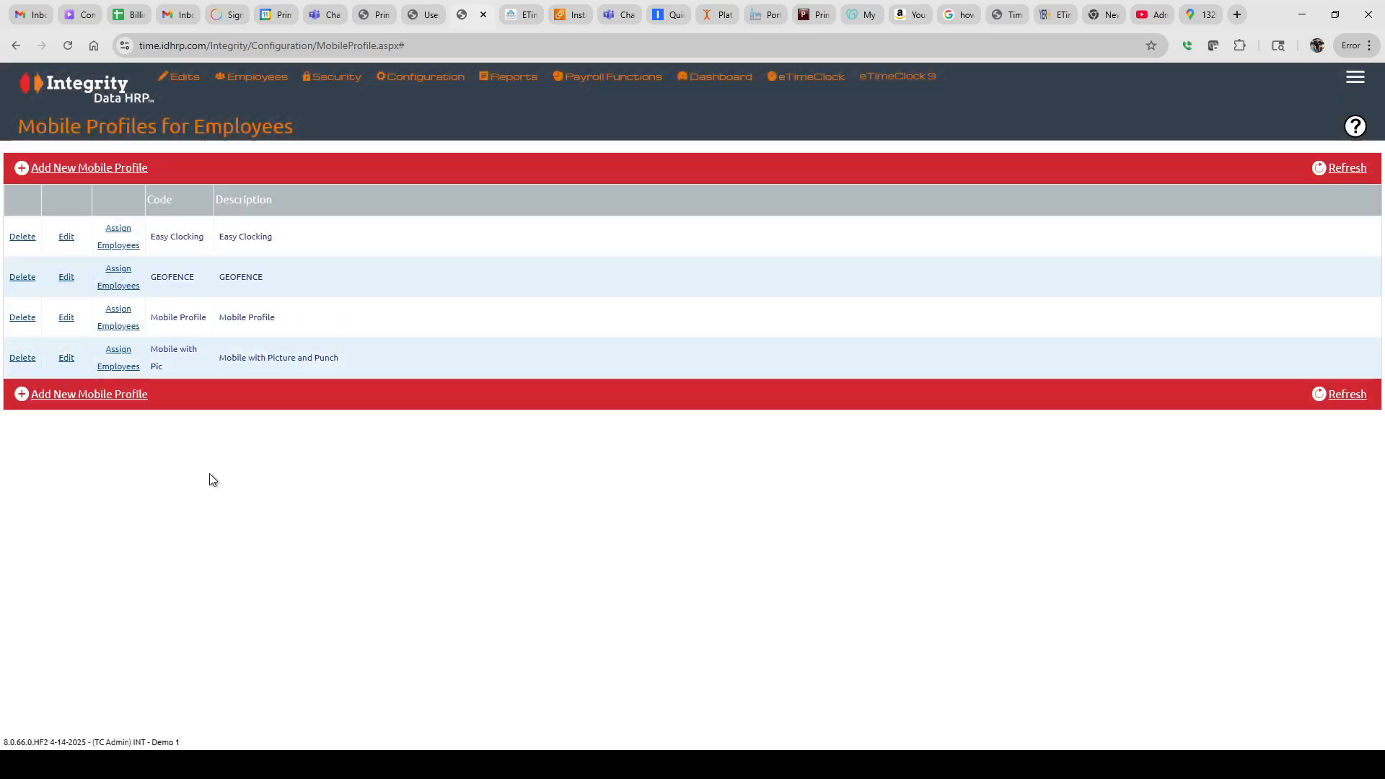
Open employee assignment for GEOFENCE and filter by GenContTeam, Exercise Team, then ADM
left_click(114, 286)
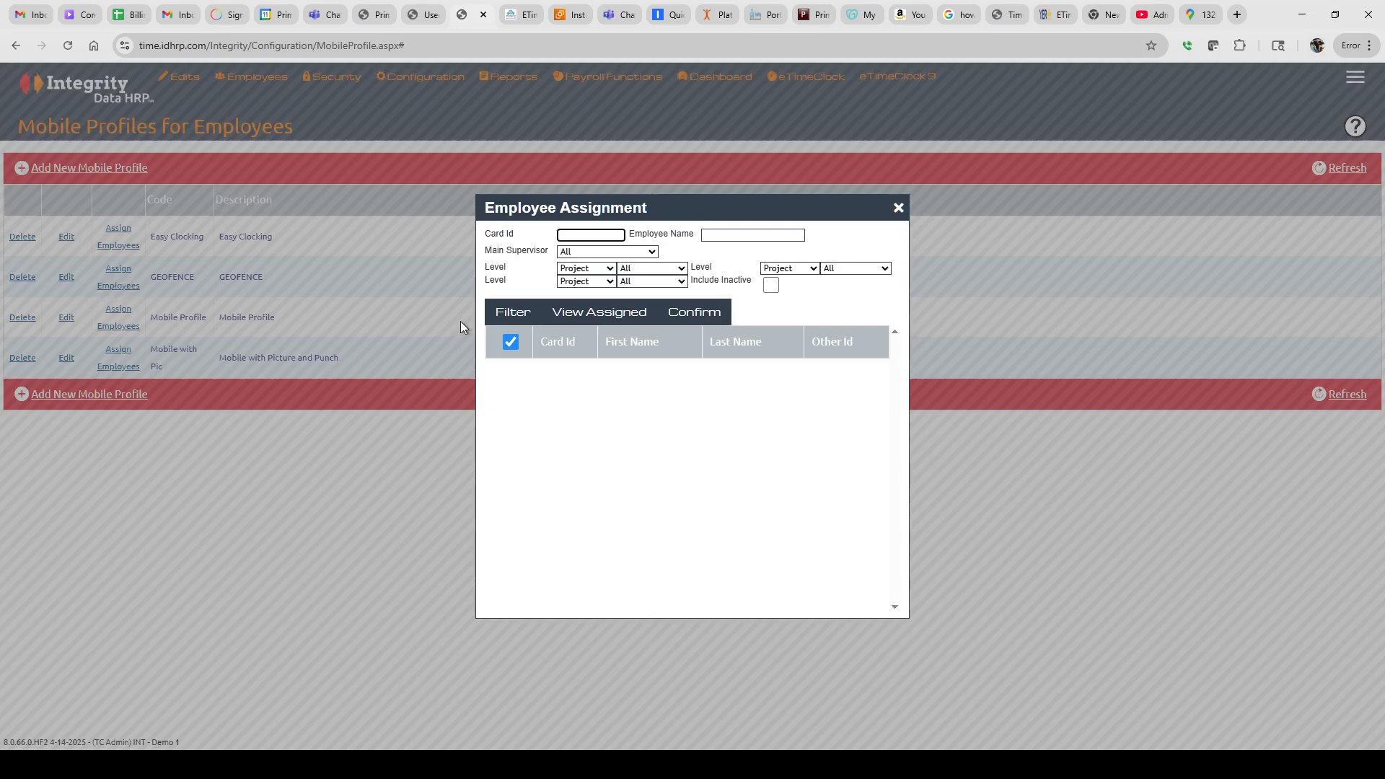
left_click(513, 312)
left_click(660, 354)
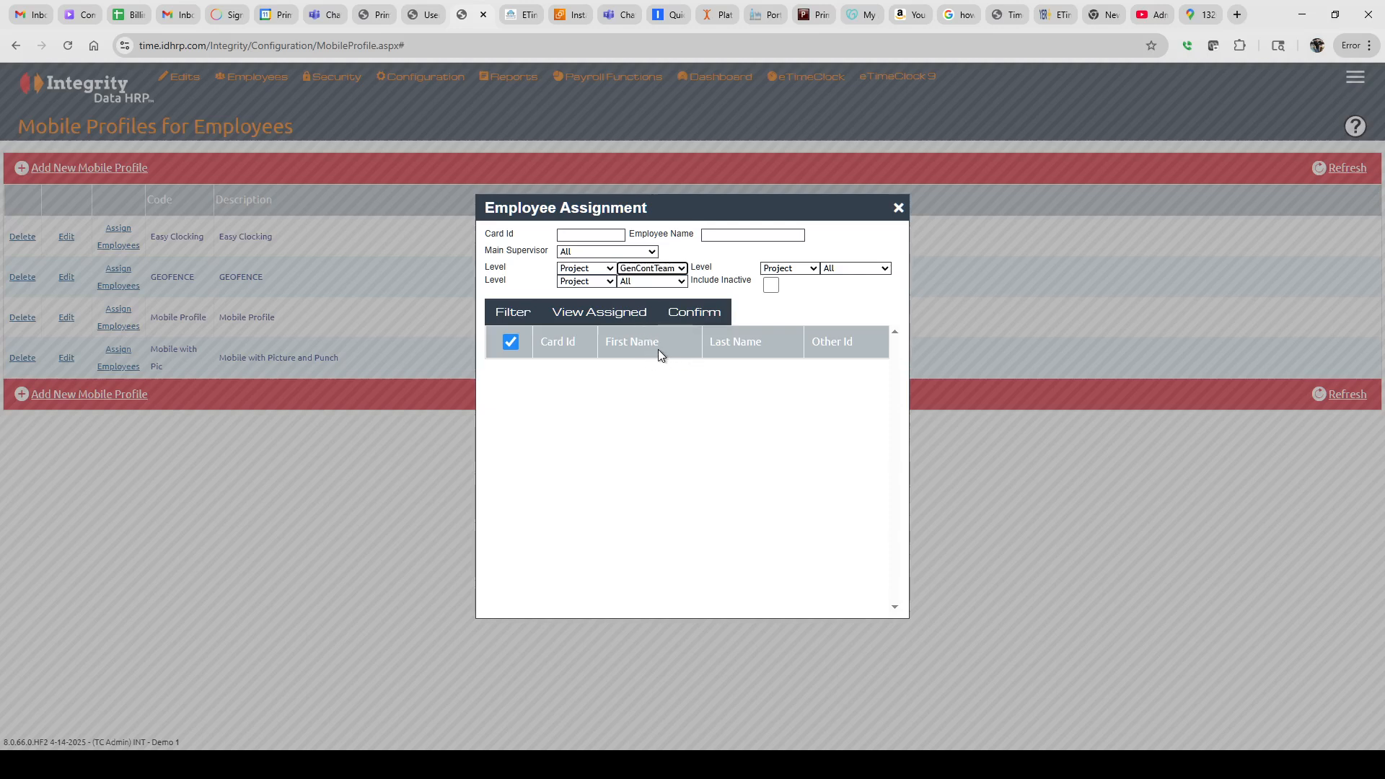
left_click(509, 316)
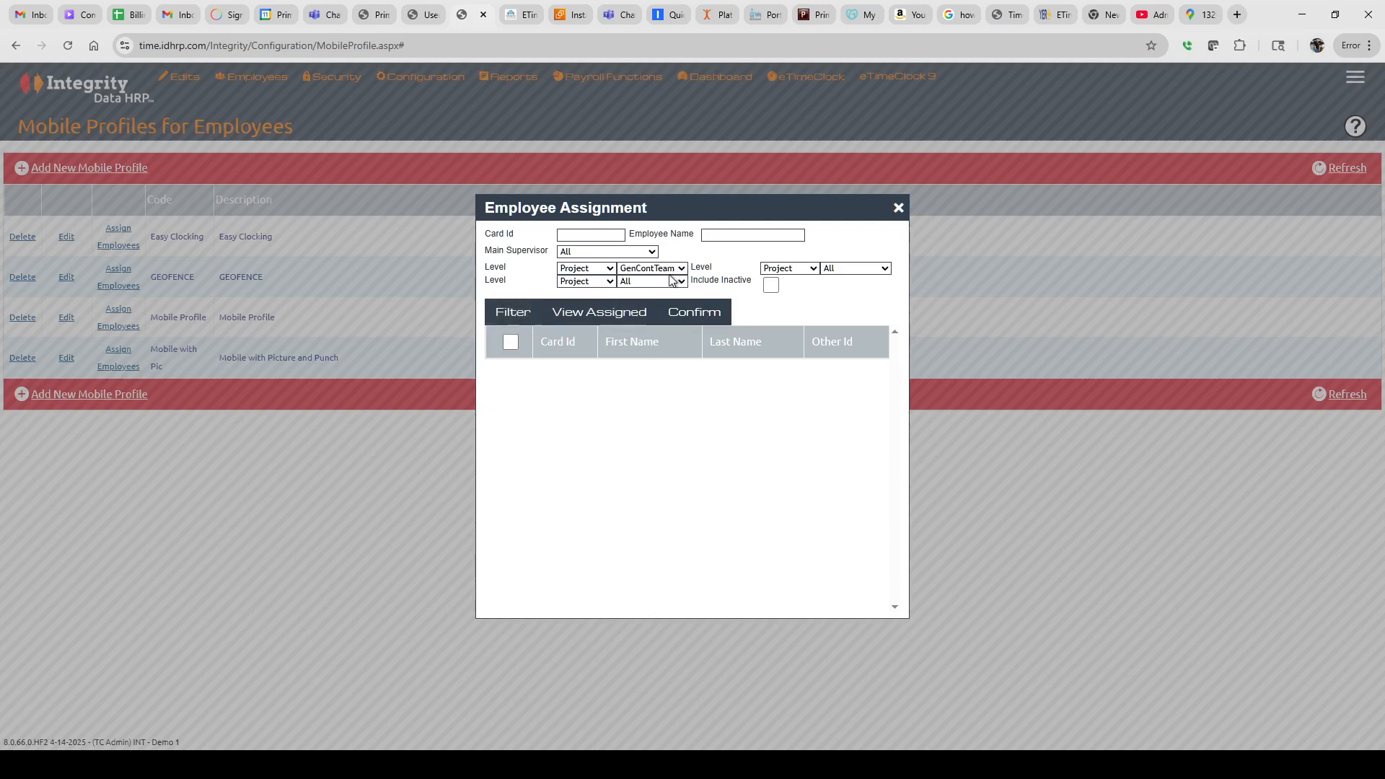
left_click(644, 317)
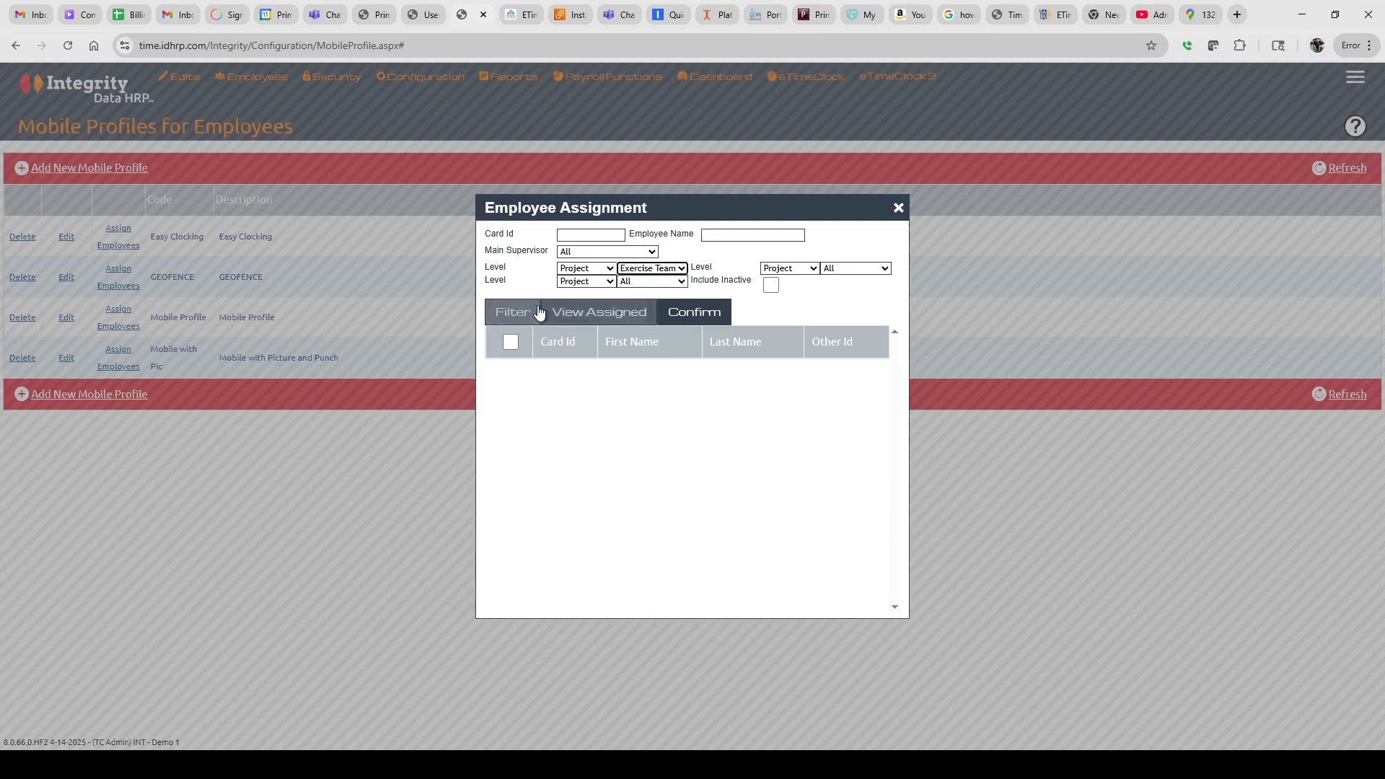
left_click(514, 313)
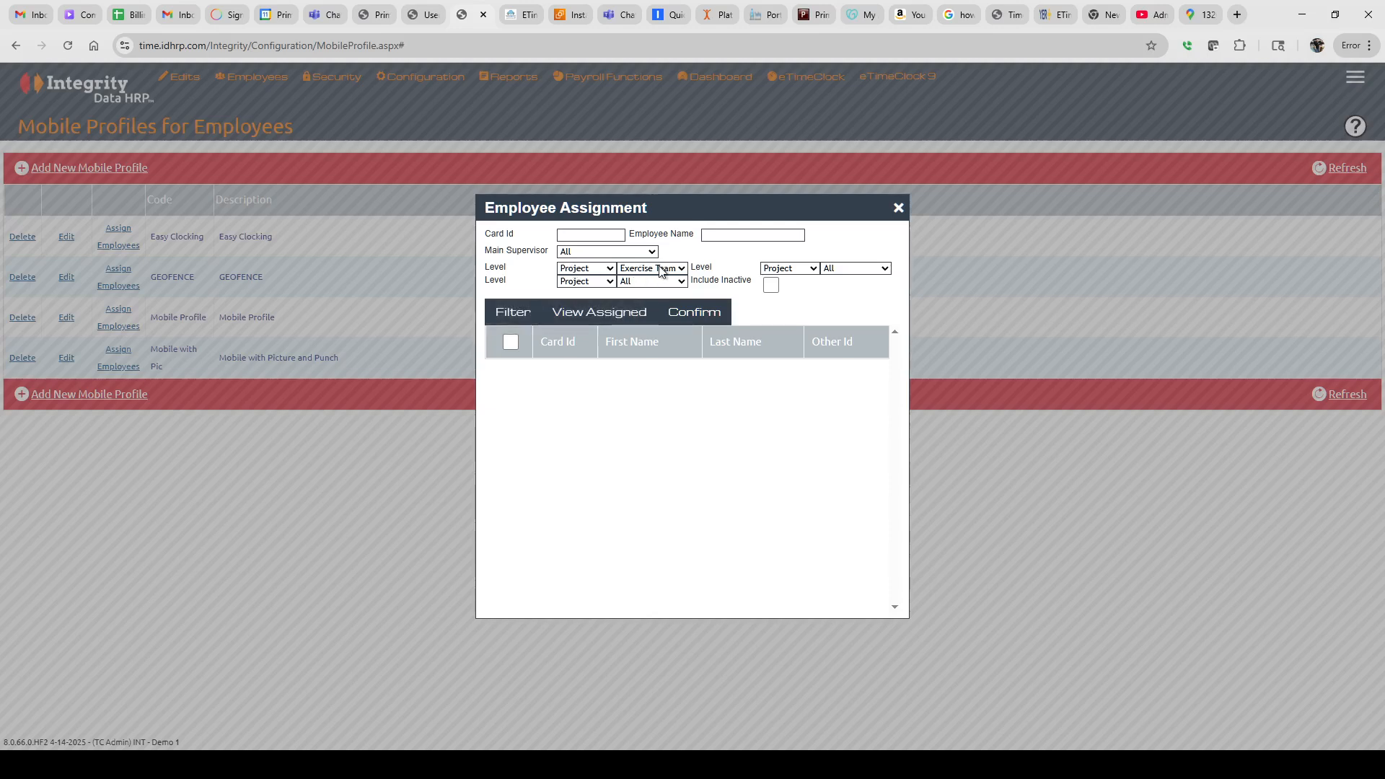
left_click(645, 300)
left_click(502, 317)
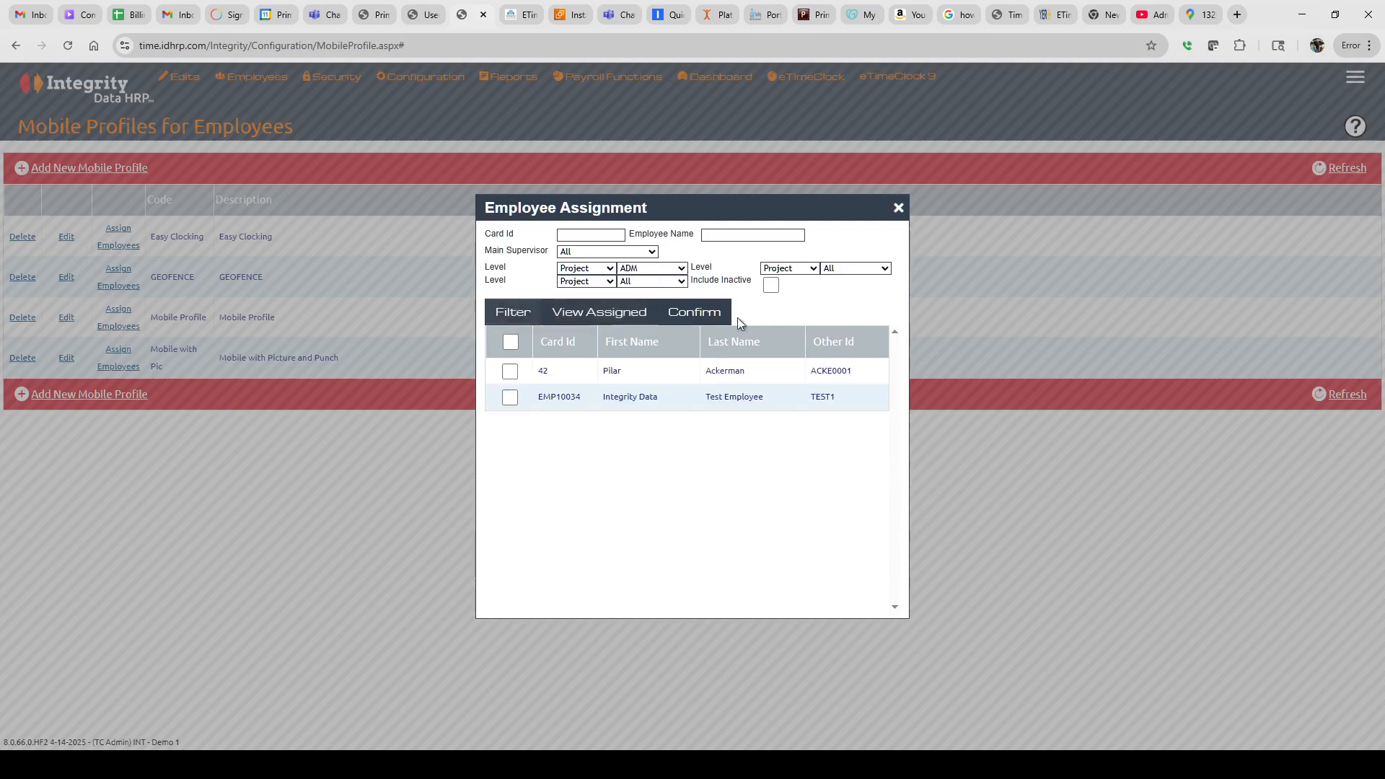
Clear the trial ADM selections and reset the project filter to All employees
left_click(511, 399)
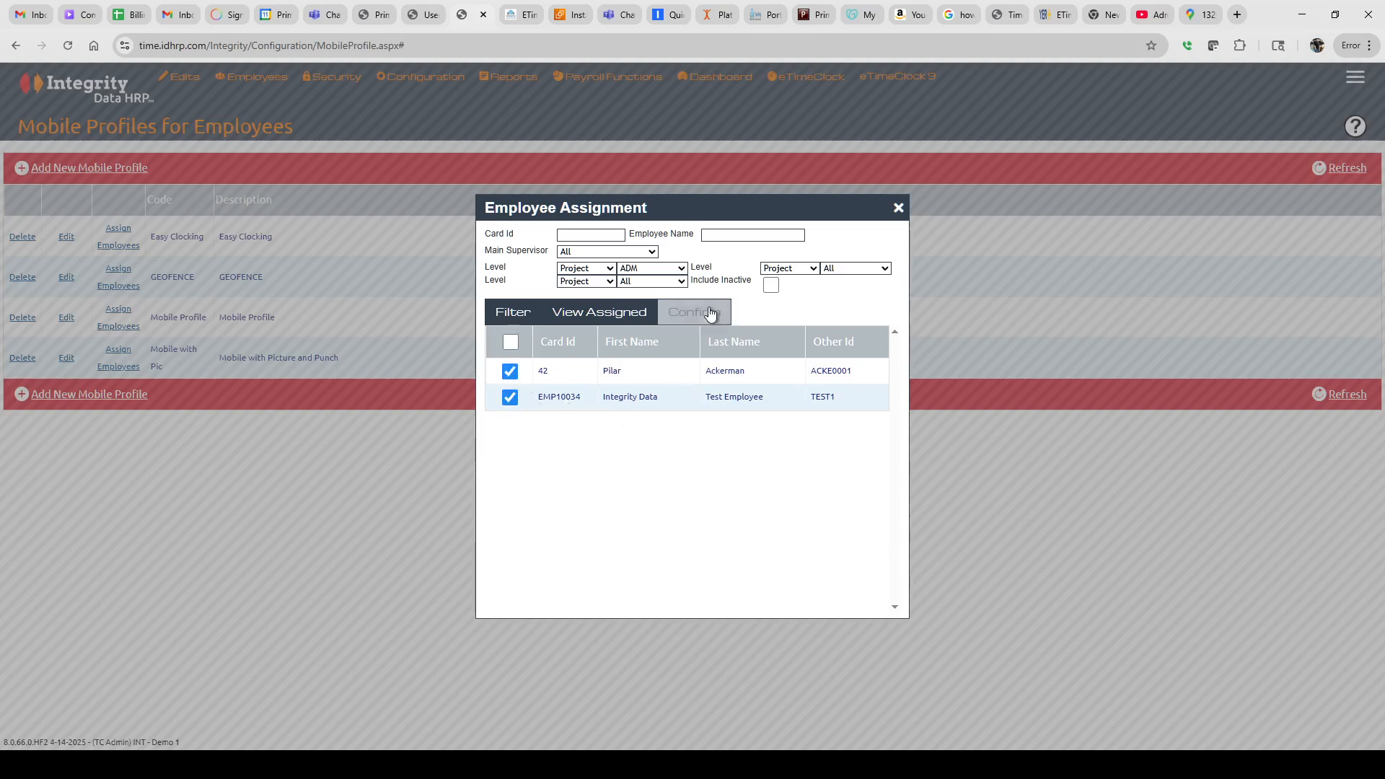
left_click(510, 370)
left_click(510, 398)
left_click(642, 268)
left_click(636, 283)
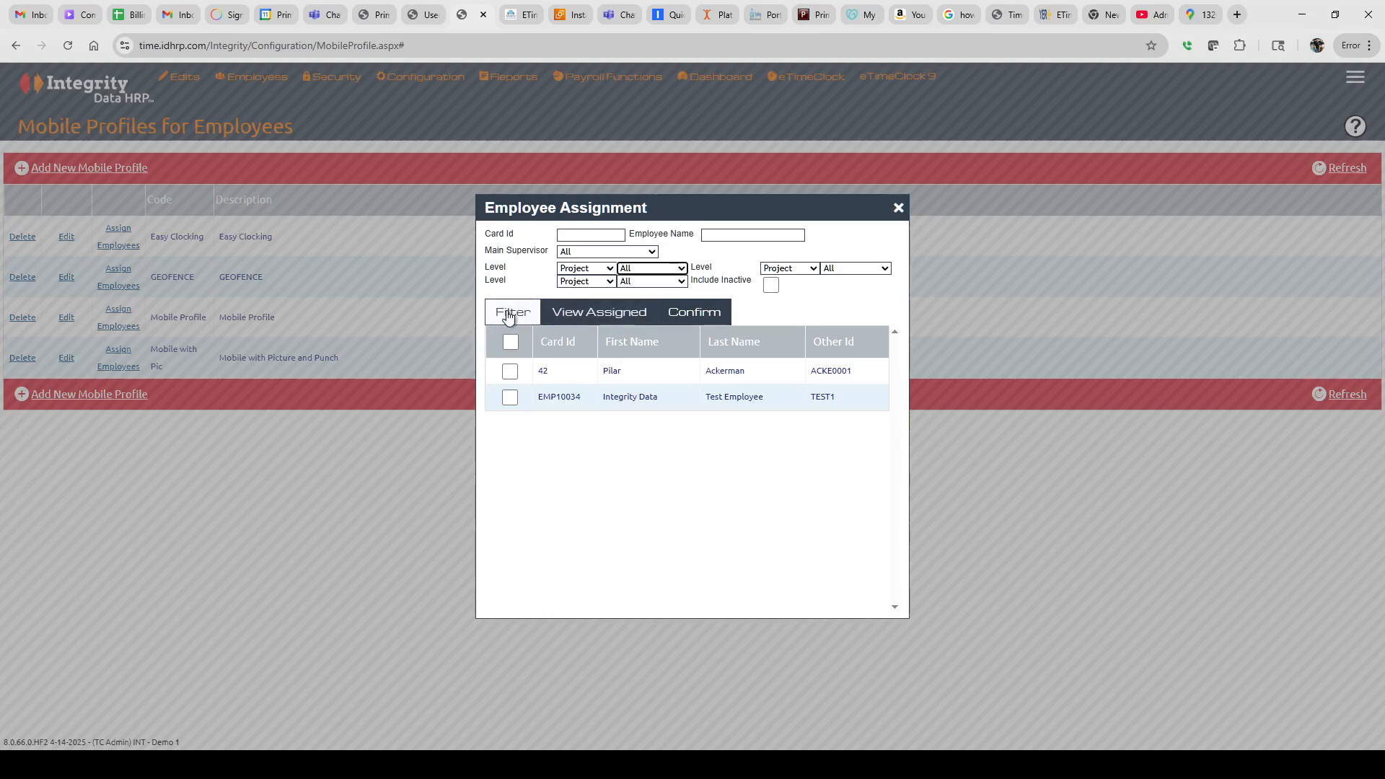
left_click(511, 312)
Tick three employees, confirm the assignment and close the assignment window
scroll(642, 445, "down", 5)
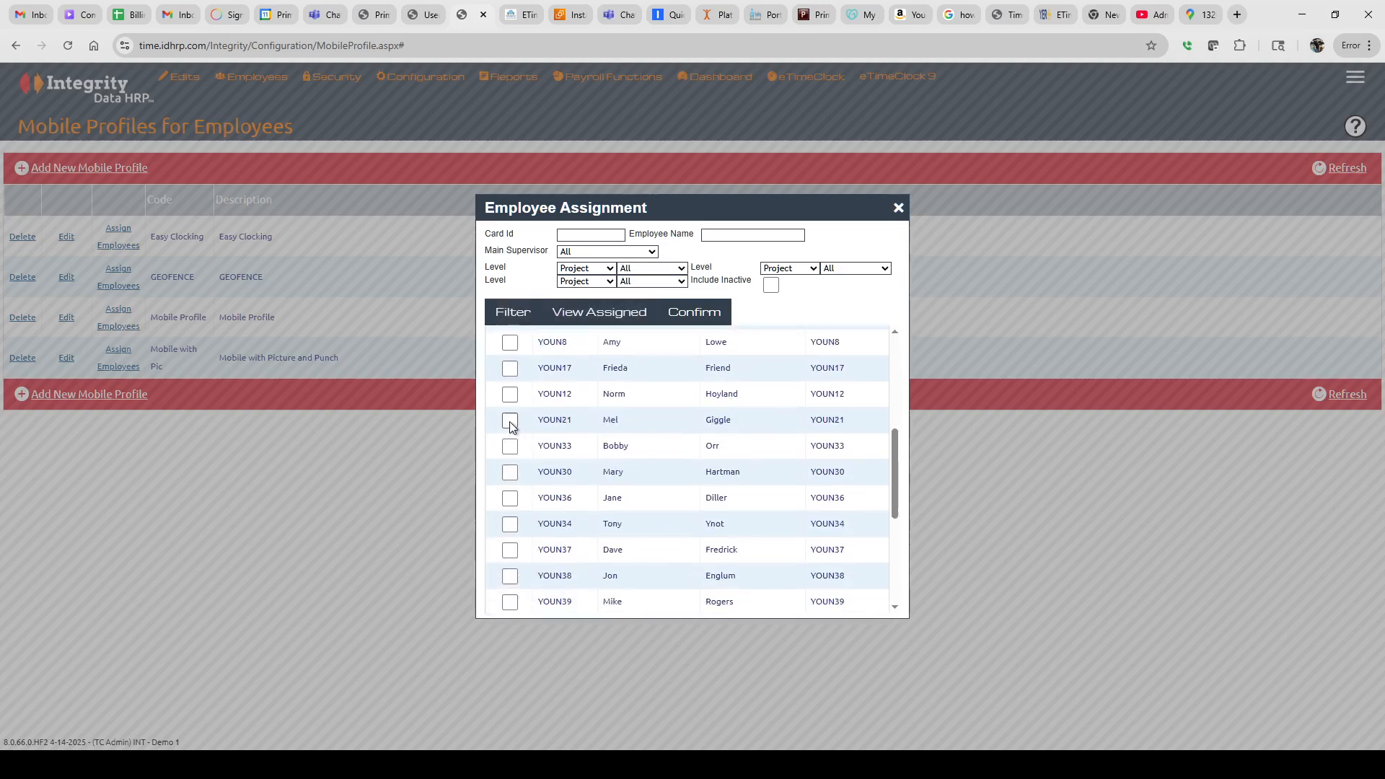
left_click(510, 420)
left_click(510, 473)
left_click(510, 575)
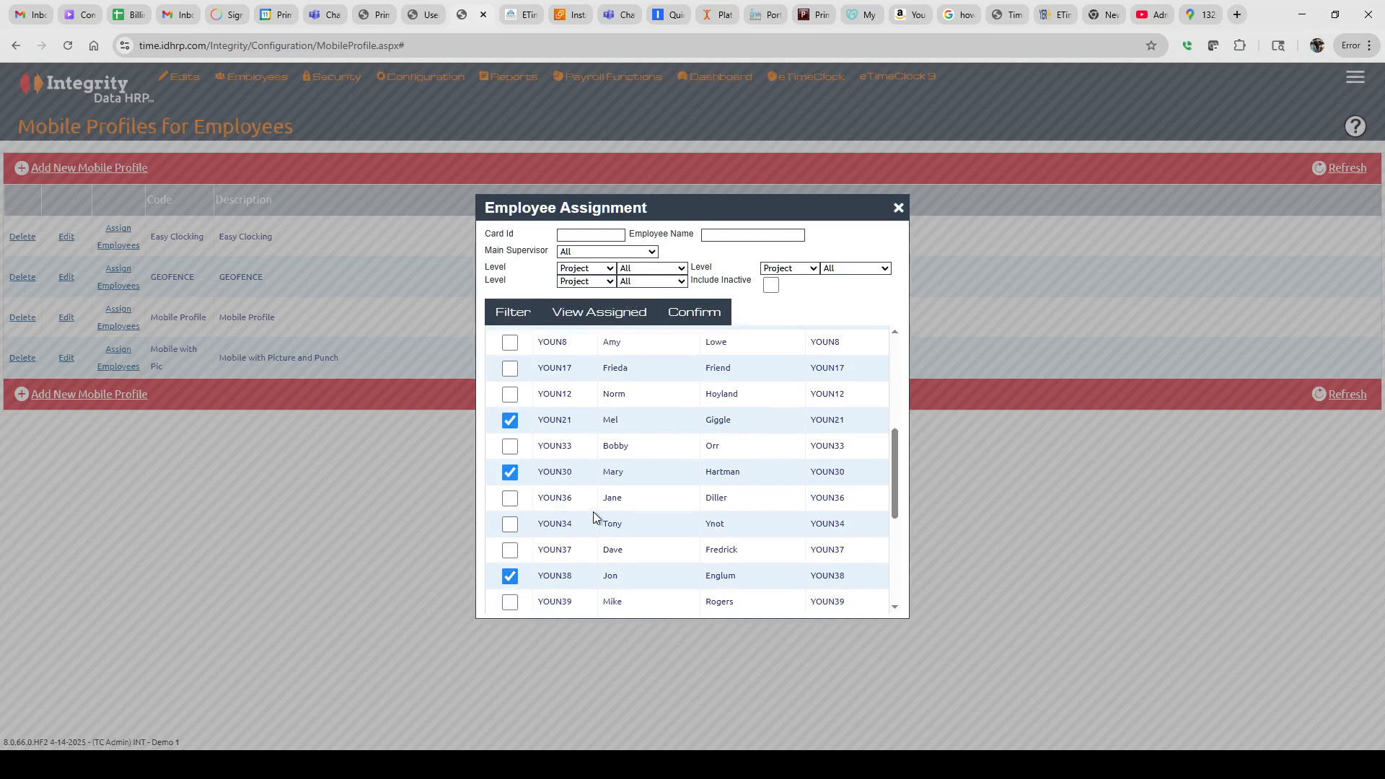
left_click(696, 311)
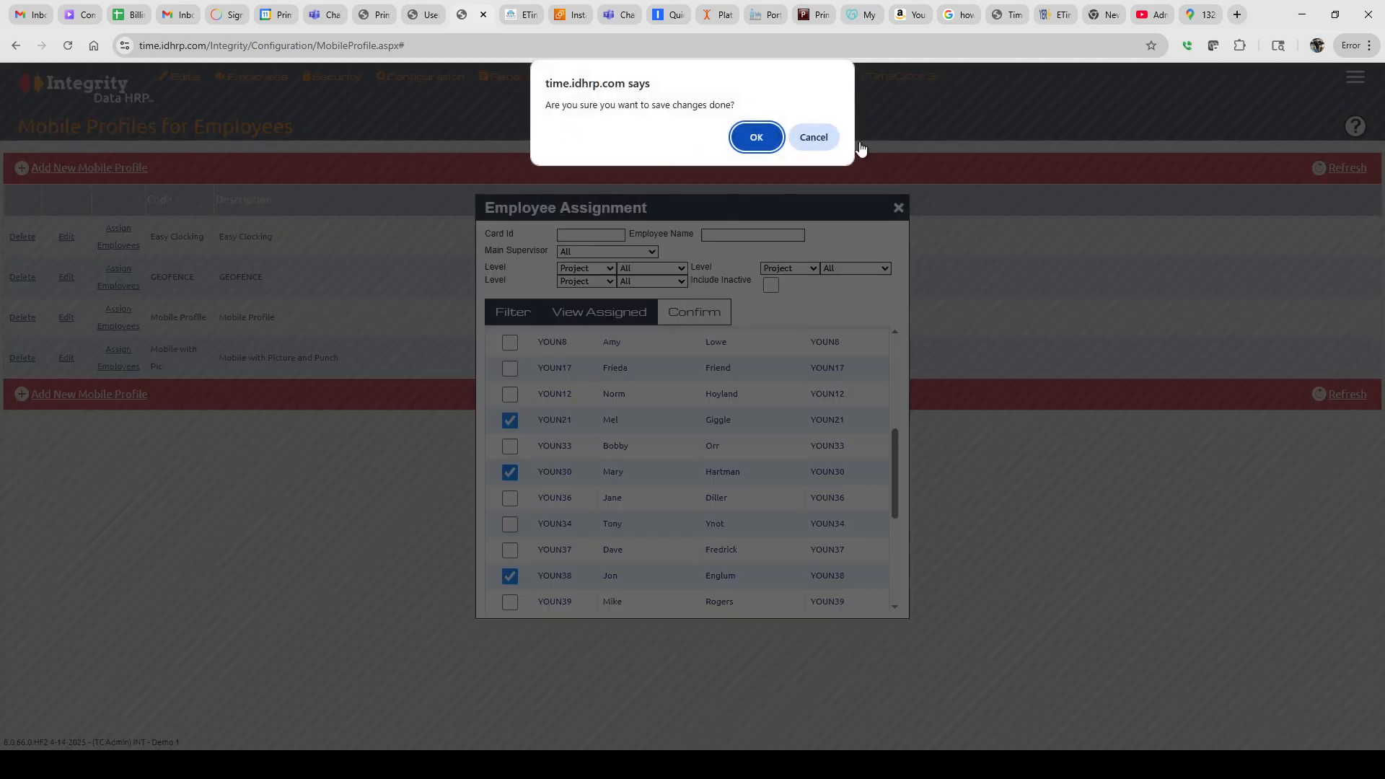
left_click(818, 139)
left_click(898, 210)
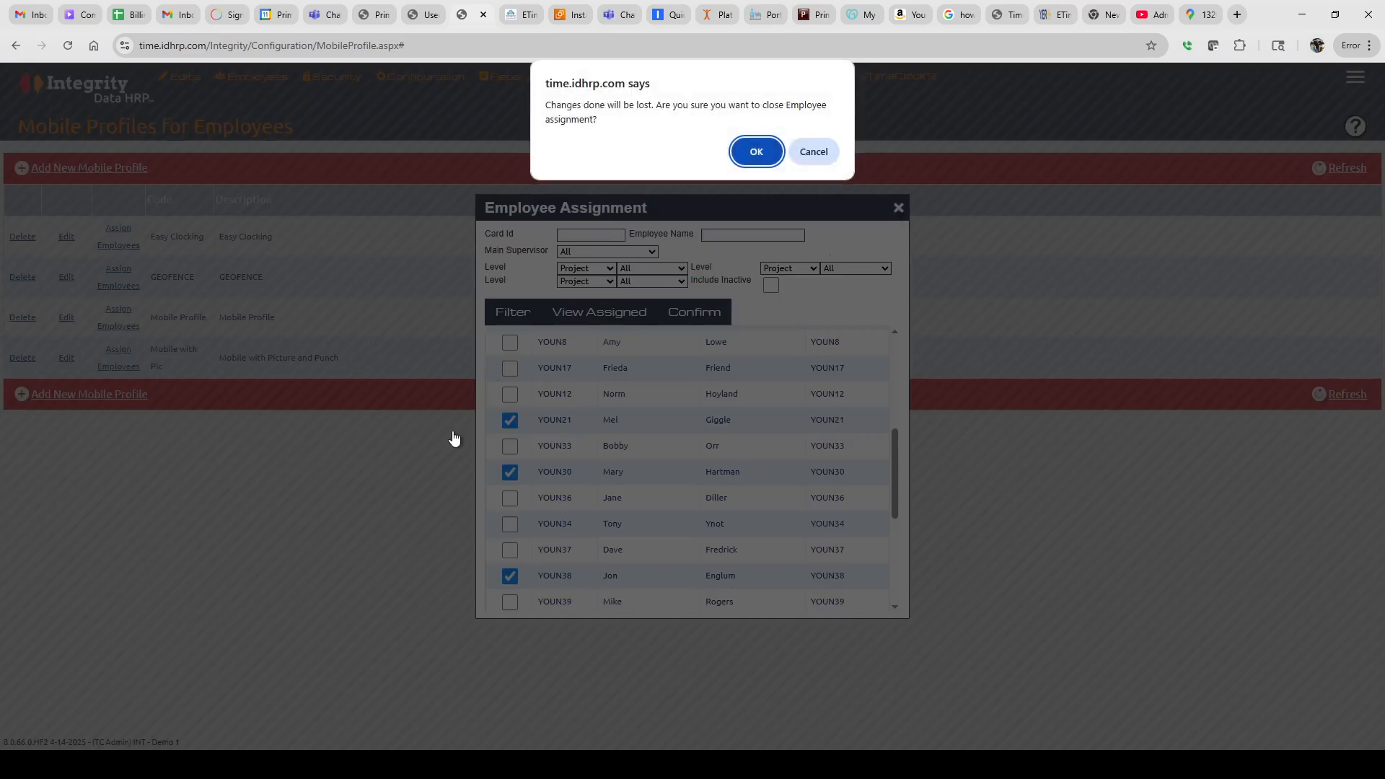
left_click(733, 157)
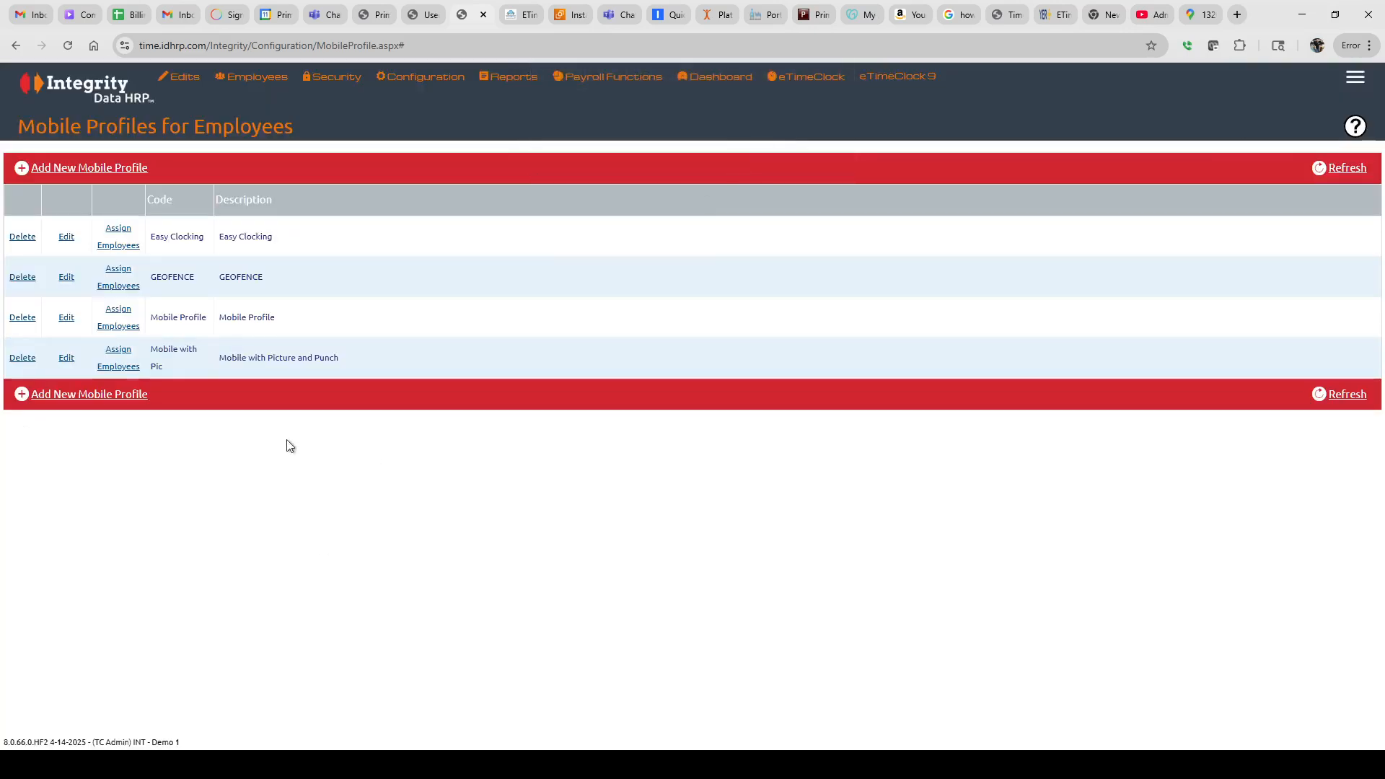
Open an employee's record for editing from Employees > Employee Details
left_click(223, 85)
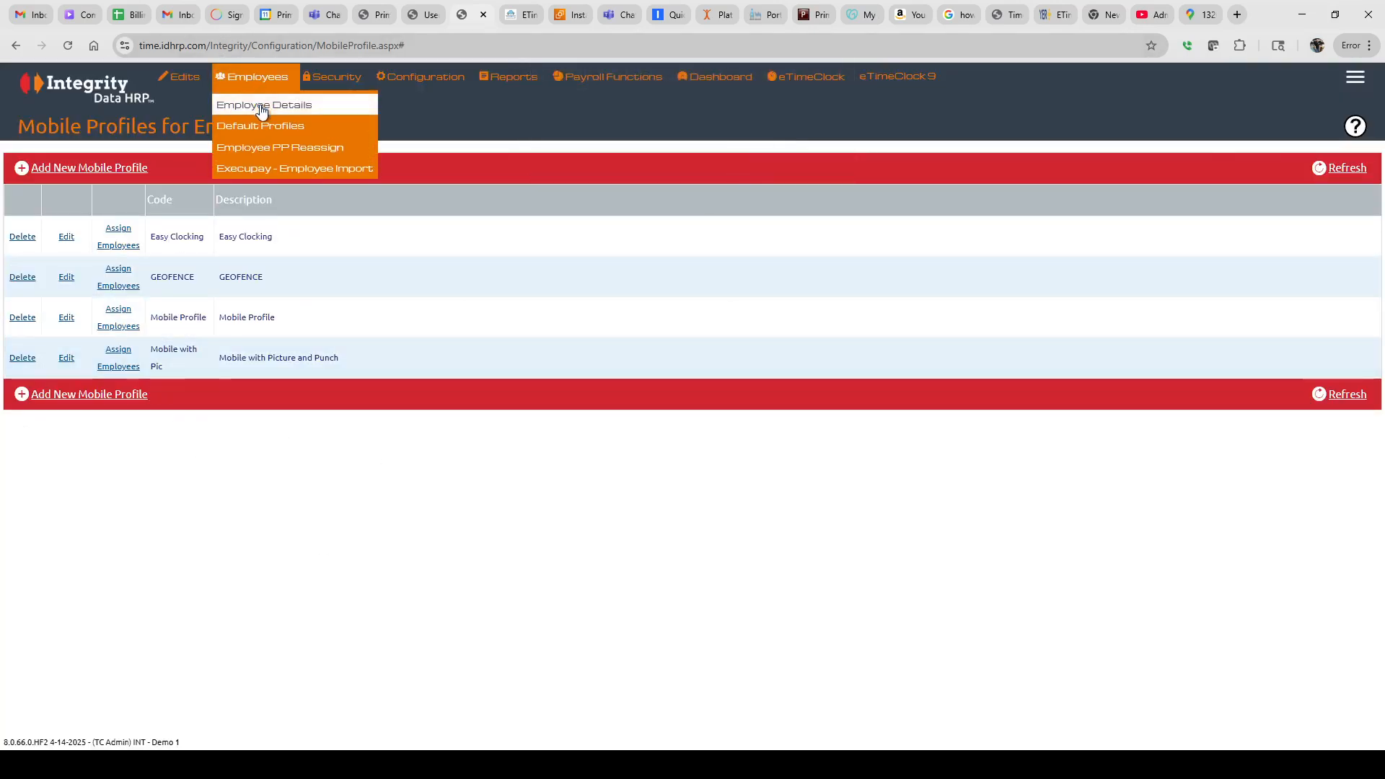
left_click(261, 107)
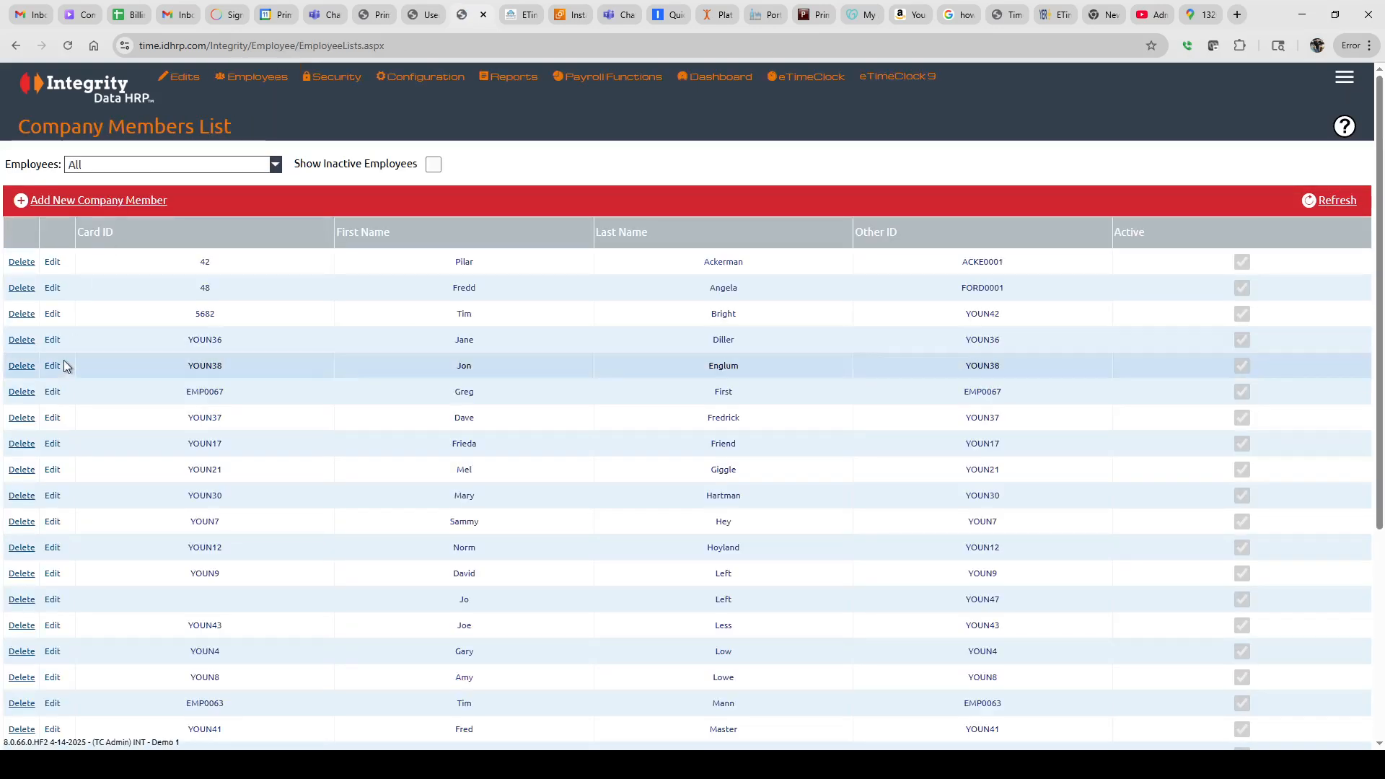
left_click(53, 445)
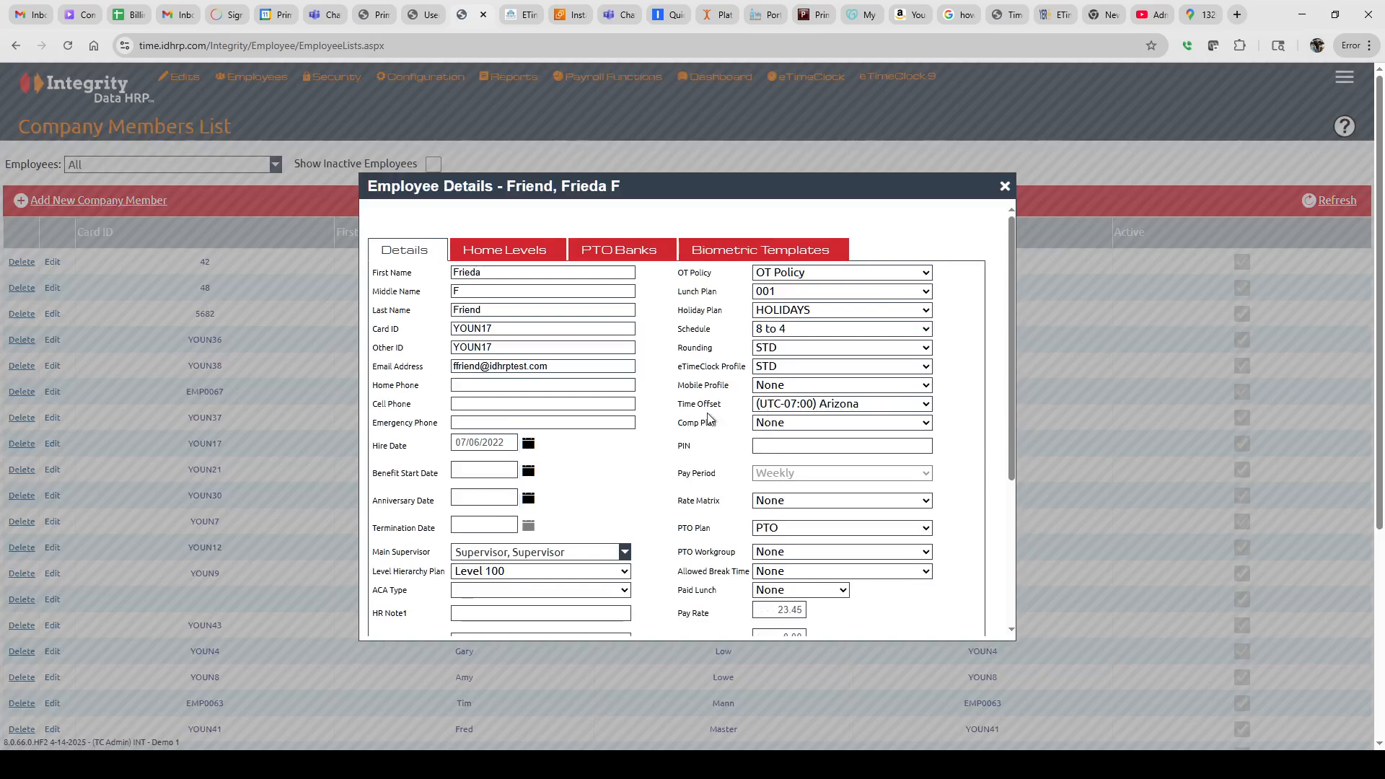
Set the employee's mobile profile to GEOFENCE and save the record
left_click_drag(679, 384, 711, 384)
left_click(781, 442)
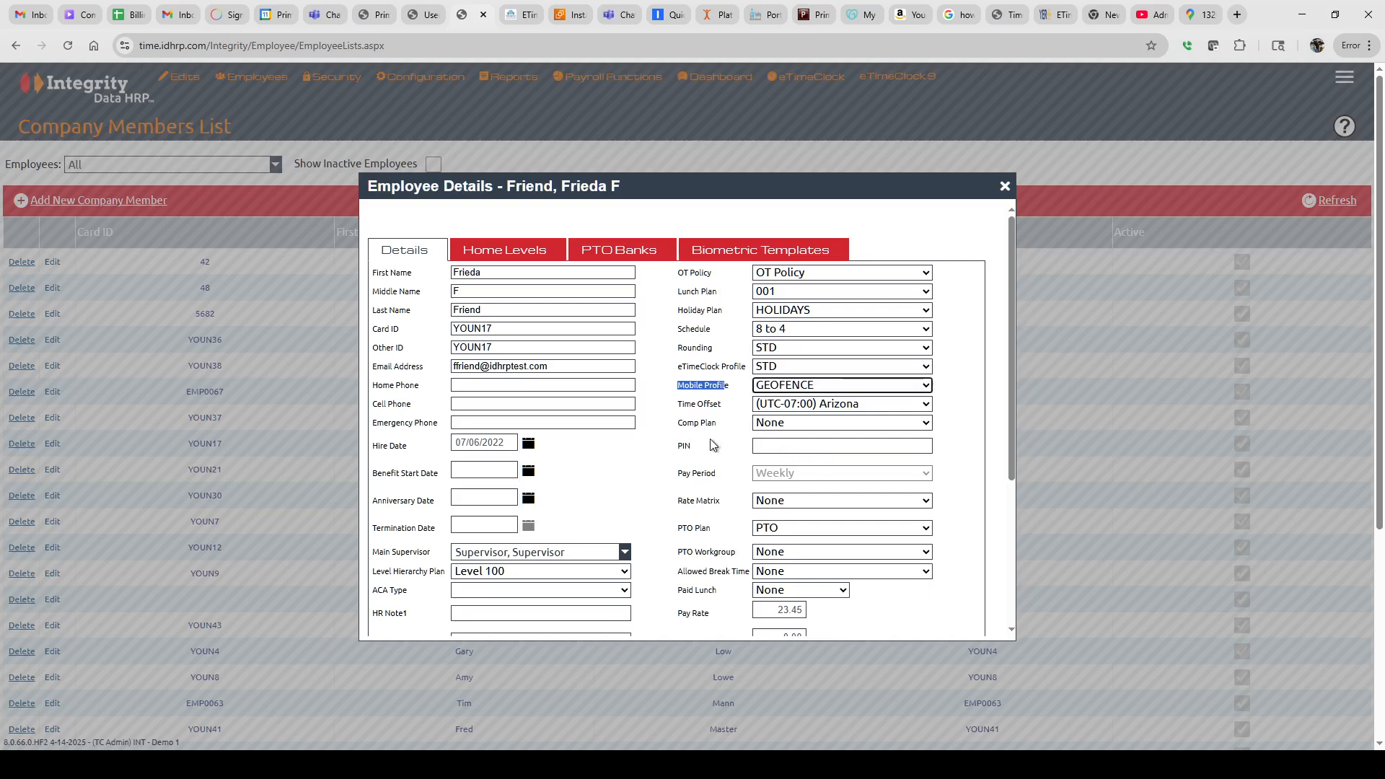
scroll(710, 445, "down", 3)
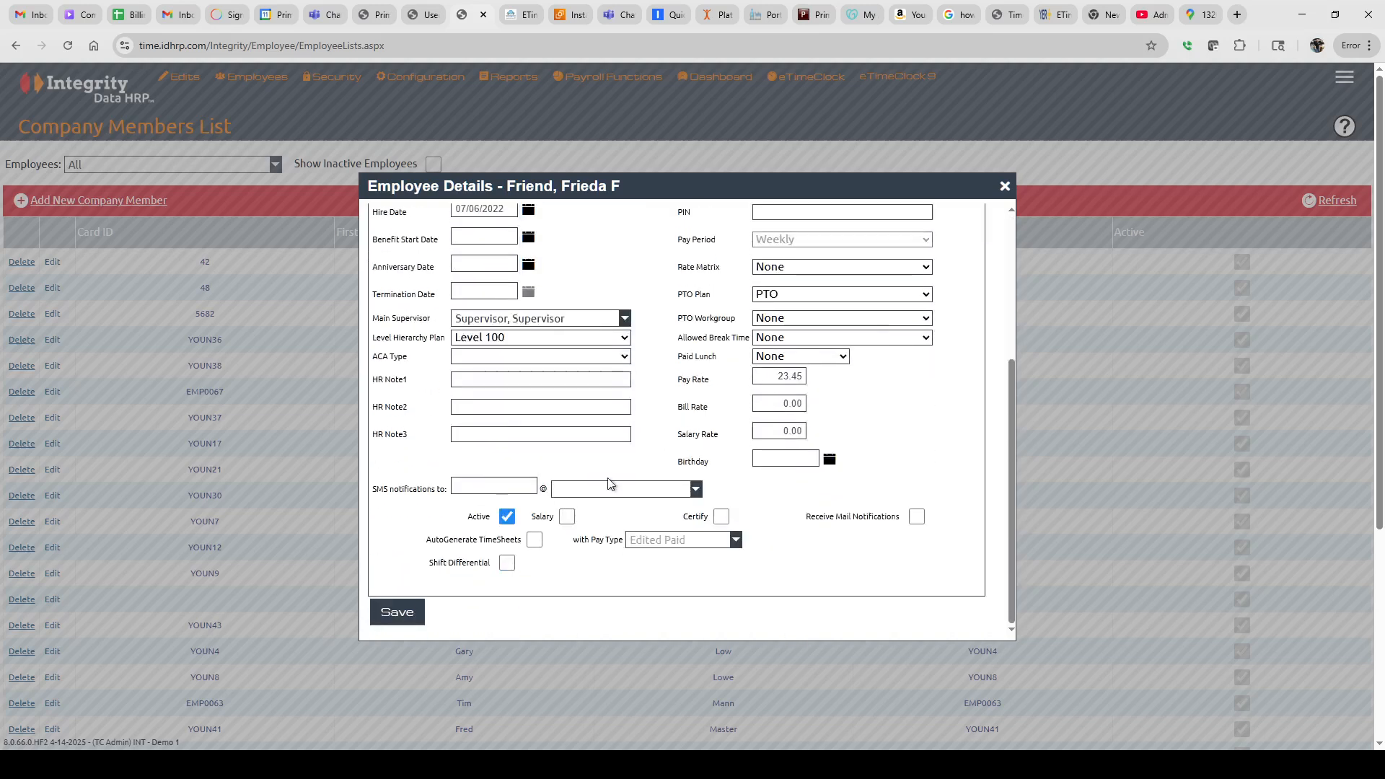
left_click(396, 613)
left_click(1004, 186)
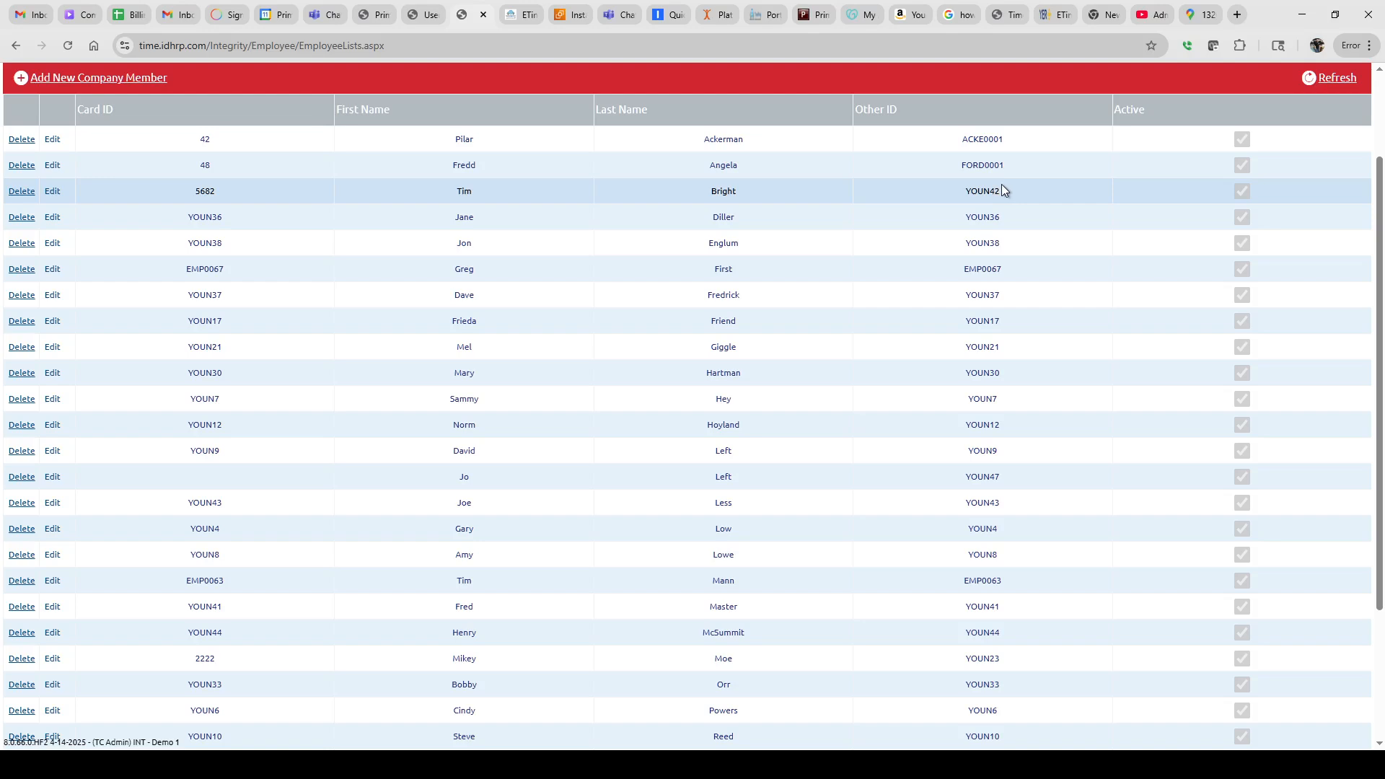
scroll(1174, 279, "up", 2)
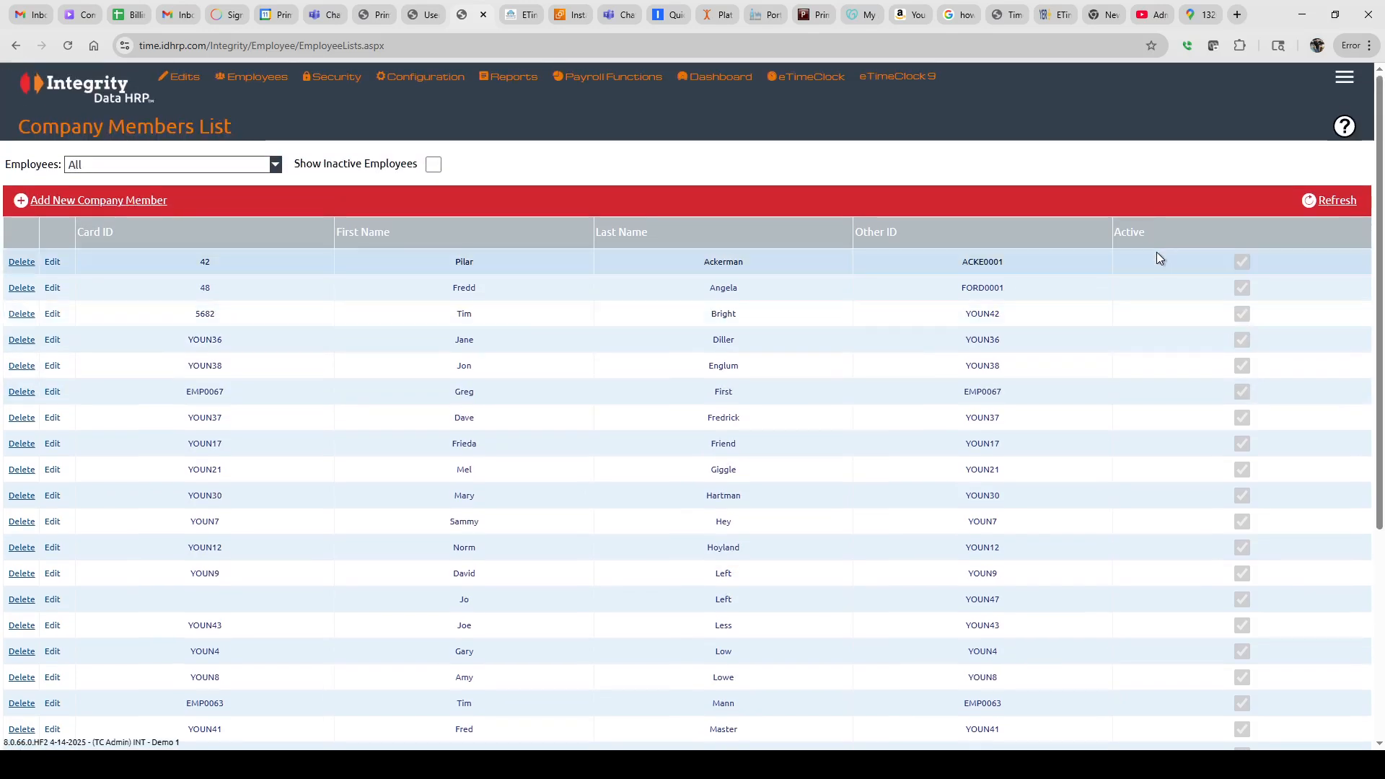